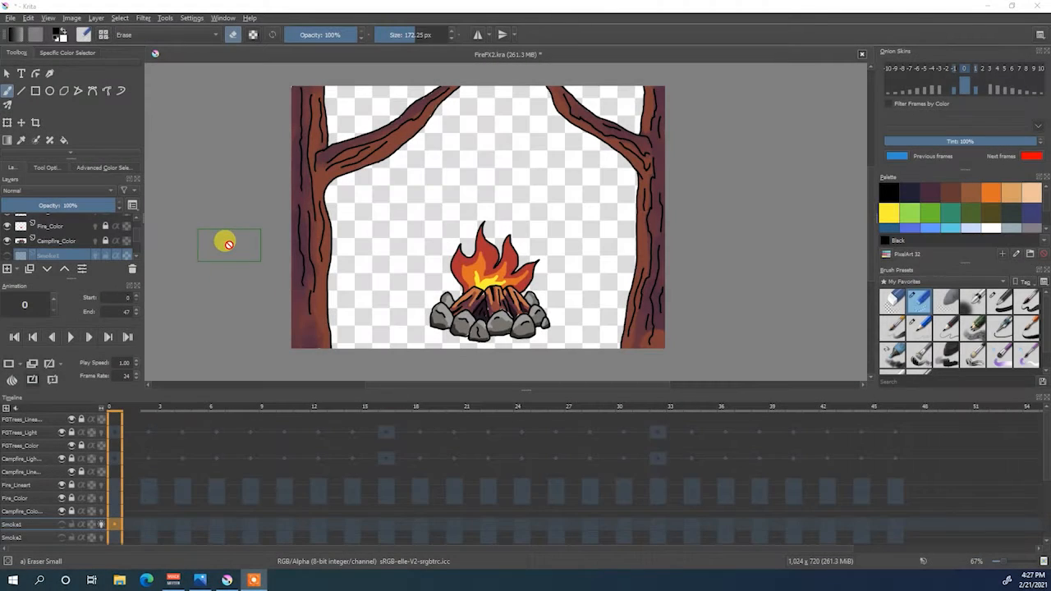
# Choose the Basic-1 brush preset, and play the campfire animation once with the smoke layers hidden before stopping playback
pyautogui.click(1001, 298)
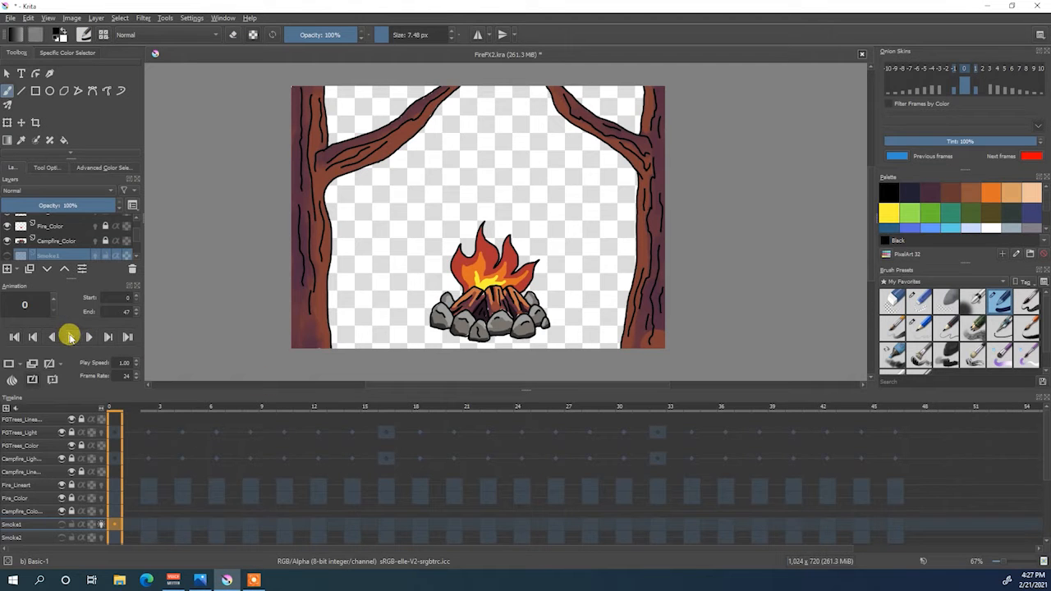
pyautogui.click(70, 338)
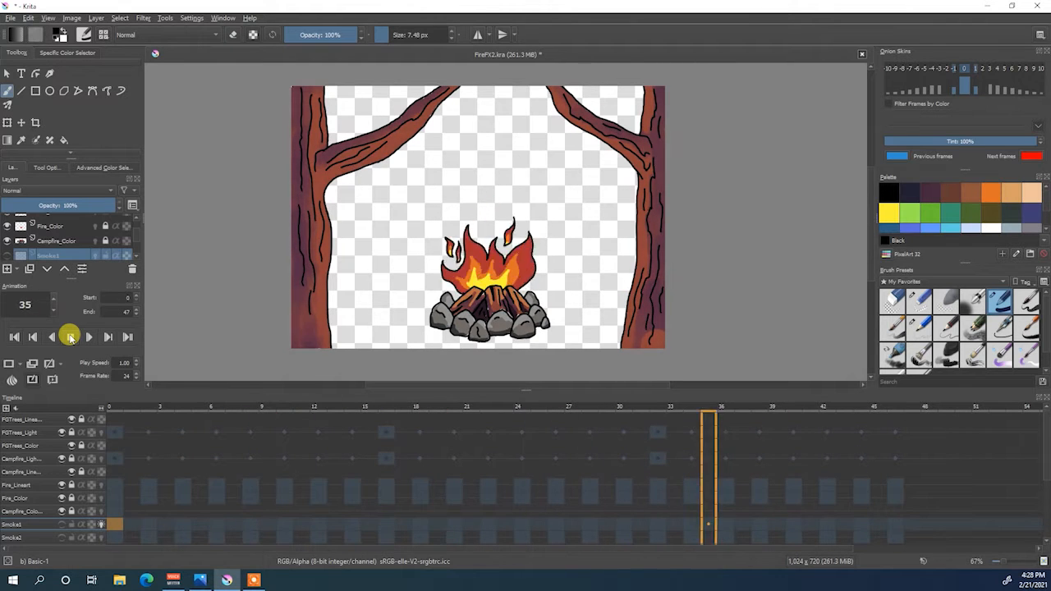
pyautogui.click(69, 337)
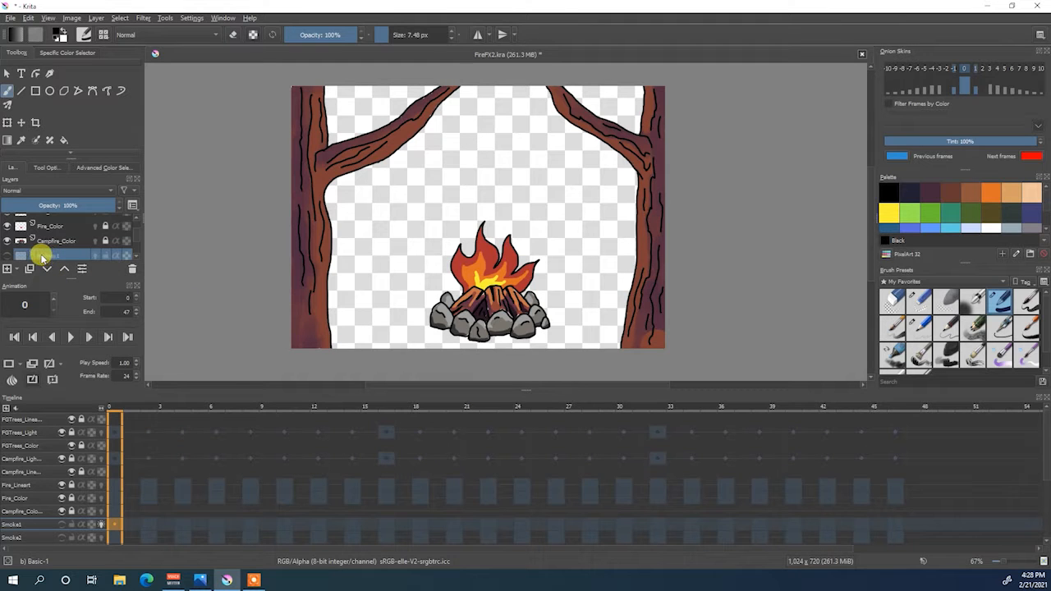
# Show the Smoke1 layer and examine its drawings frame by frame from frame 0 to frame 10
pyautogui.click(8, 256)
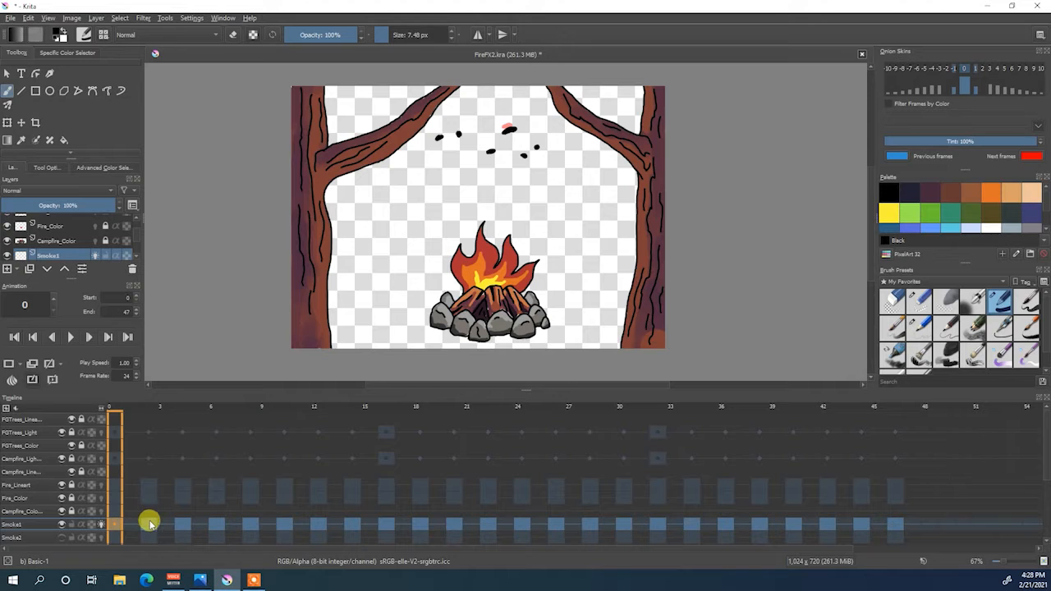
pyautogui.moveTo(149, 523)
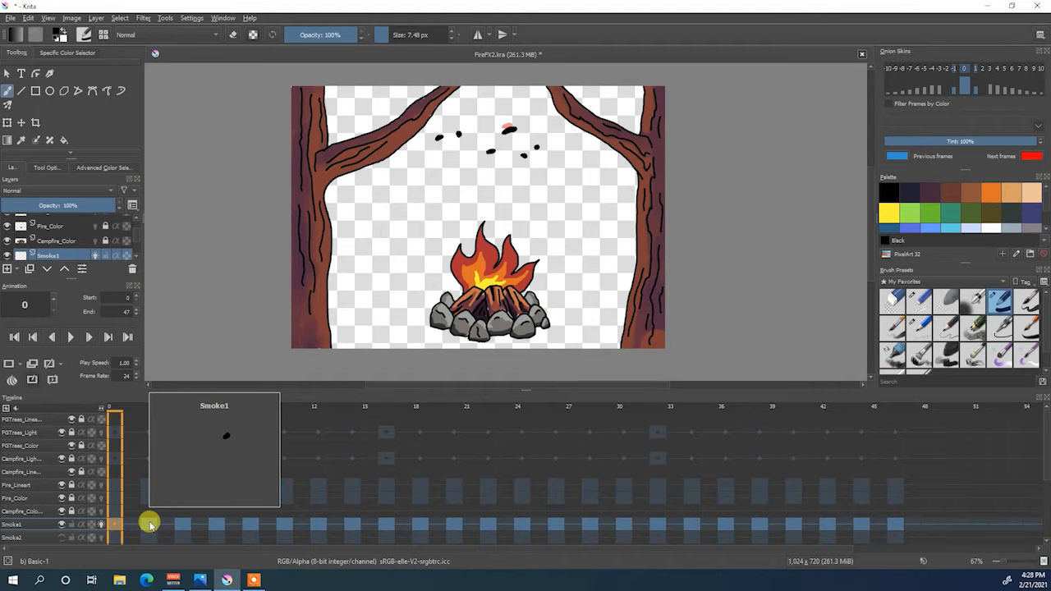
pyautogui.click(148, 523)
pyautogui.click(183, 523)
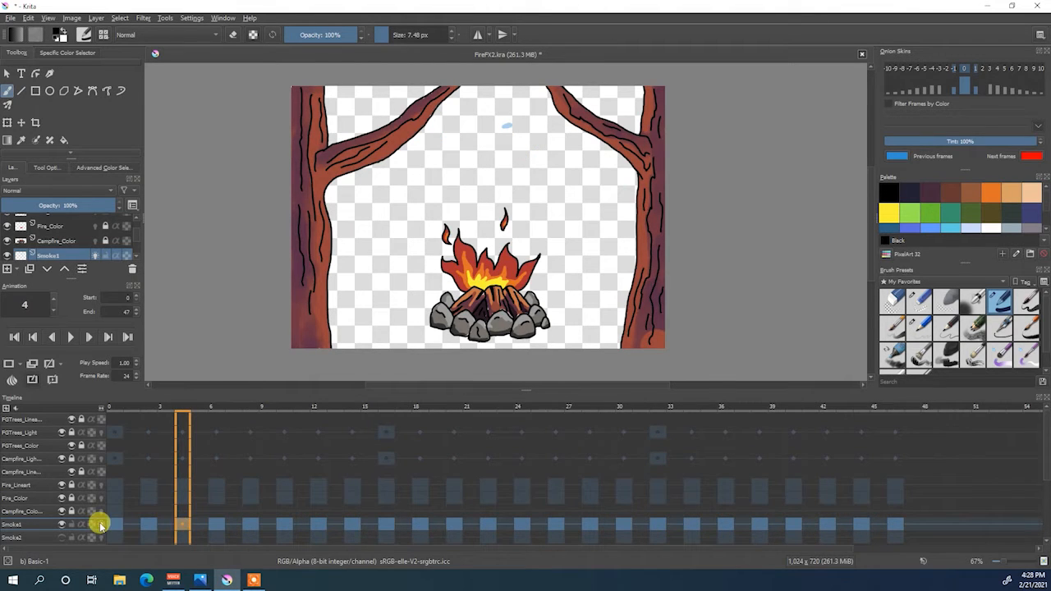
pyautogui.click(113, 523)
pyautogui.click(148, 523)
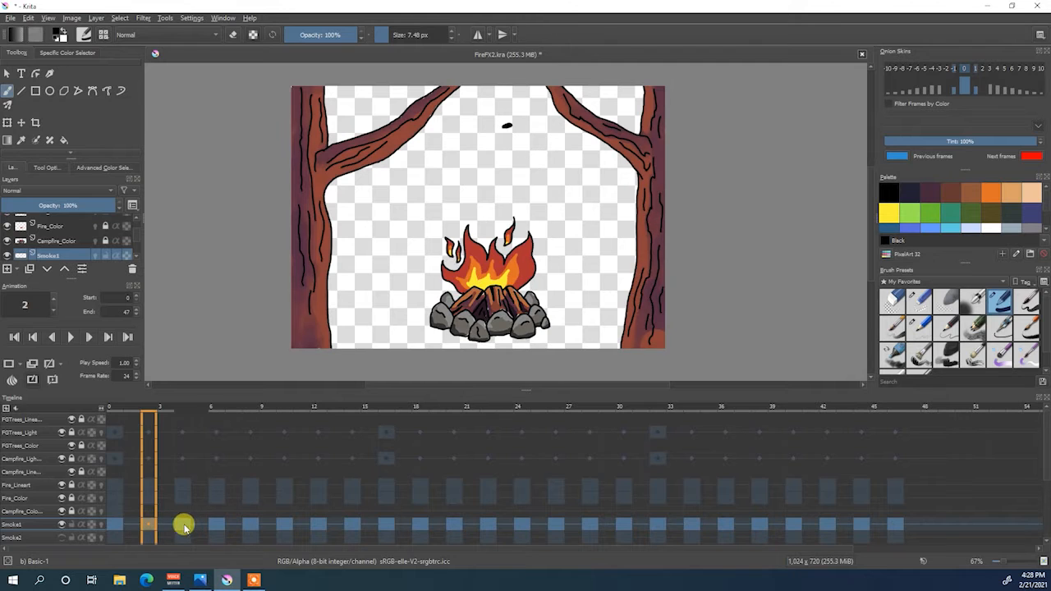
pyautogui.click(183, 525)
pyautogui.click(228, 523)
pyautogui.click(257, 523)
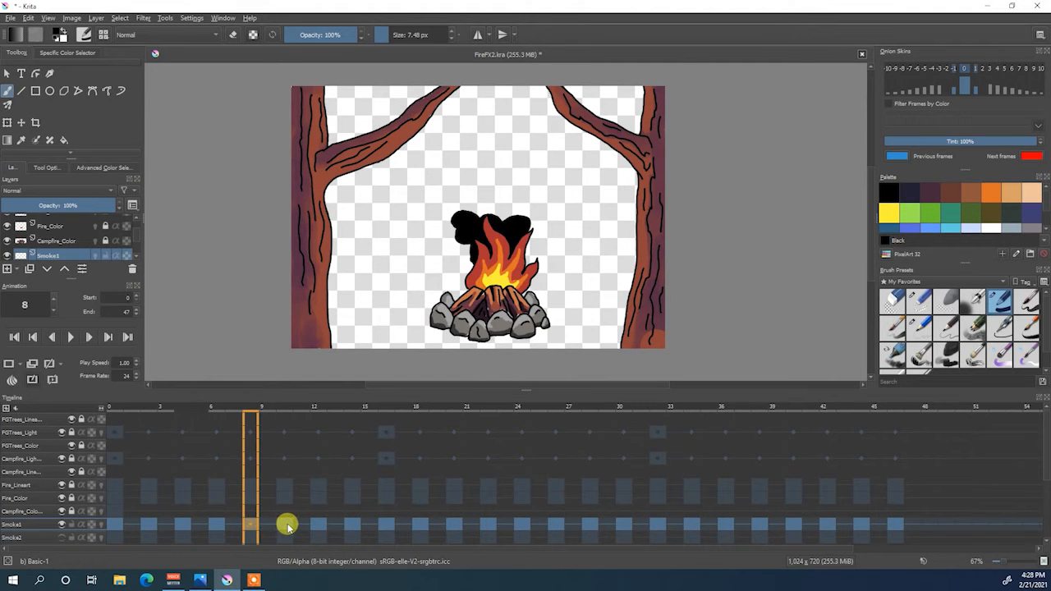
pyautogui.click(284, 524)
pyautogui.click(252, 523)
pyautogui.click(284, 525)
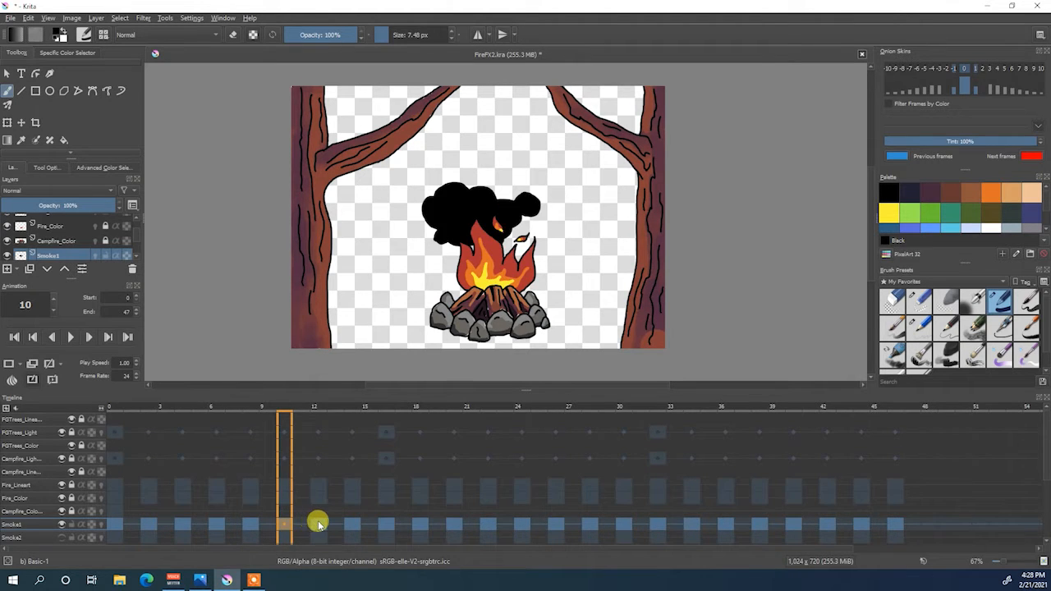
# Examine how the Smoke1 drawings change over frames 12 to 26
pyautogui.click(320, 524)
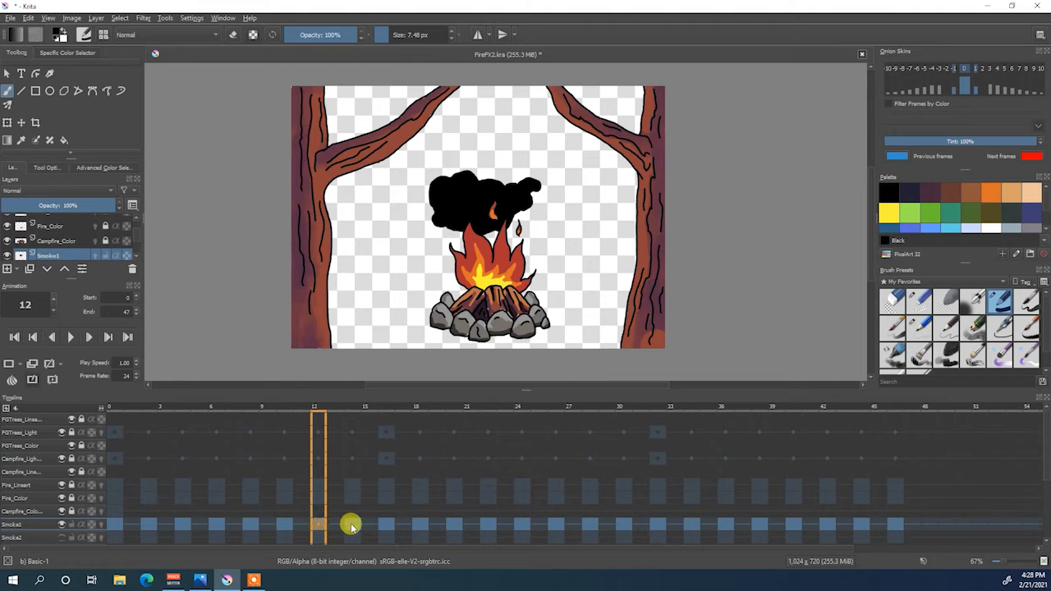
pyautogui.click(353, 526)
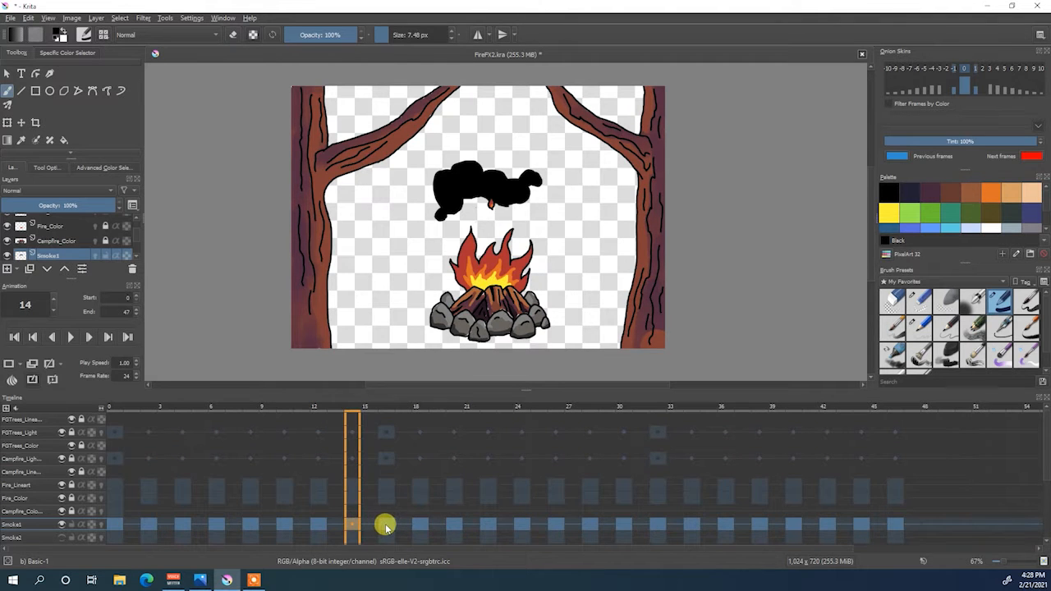
pyautogui.click(386, 526)
pyautogui.click(358, 528)
pyautogui.click(390, 528)
pyautogui.click(421, 526)
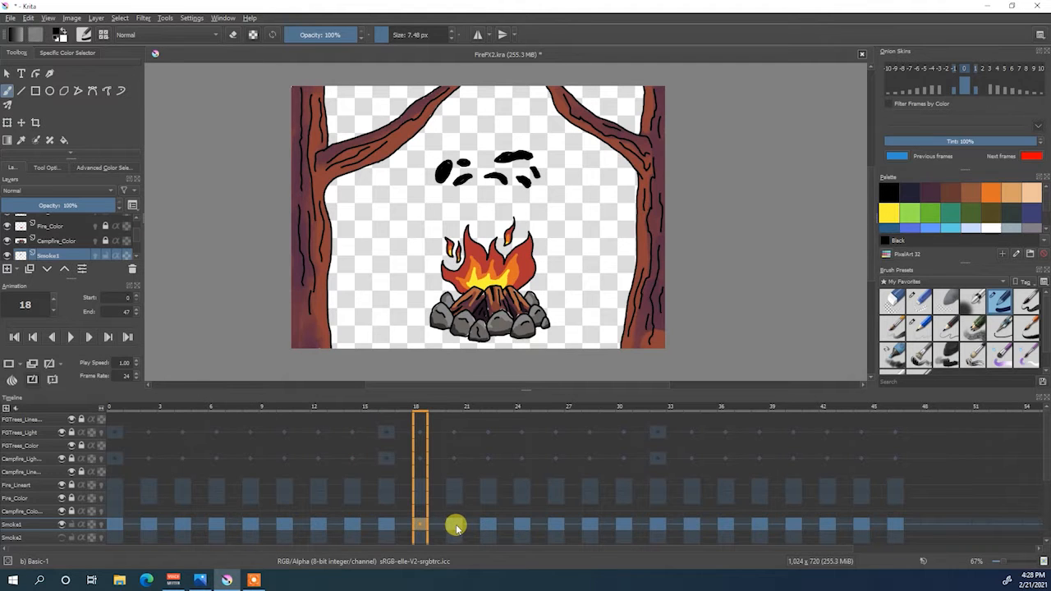
pyautogui.click(454, 525)
pyautogui.click(489, 528)
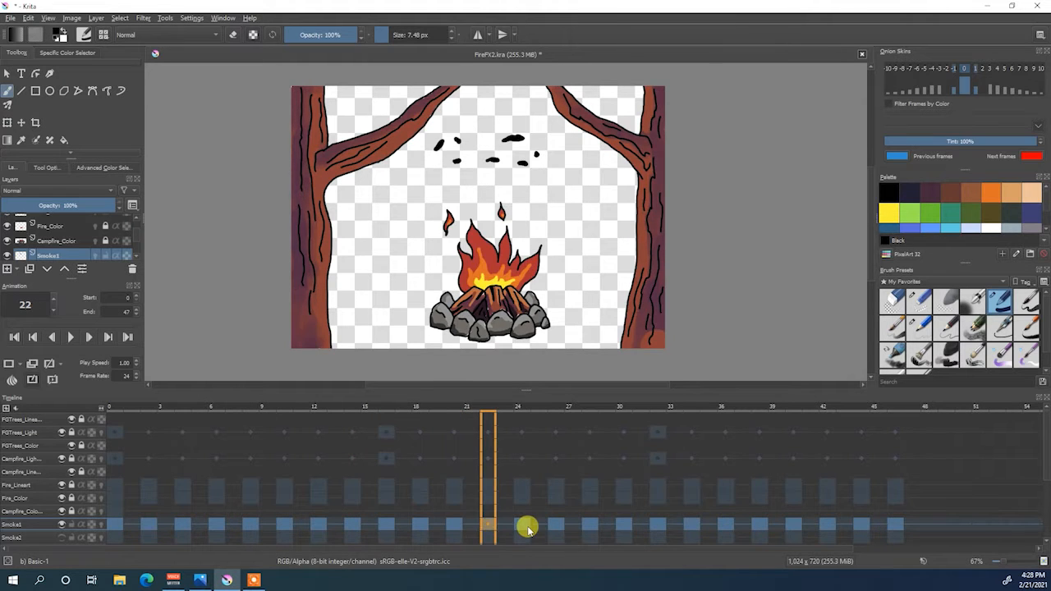
pyautogui.click(524, 528)
pyautogui.click(555, 528)
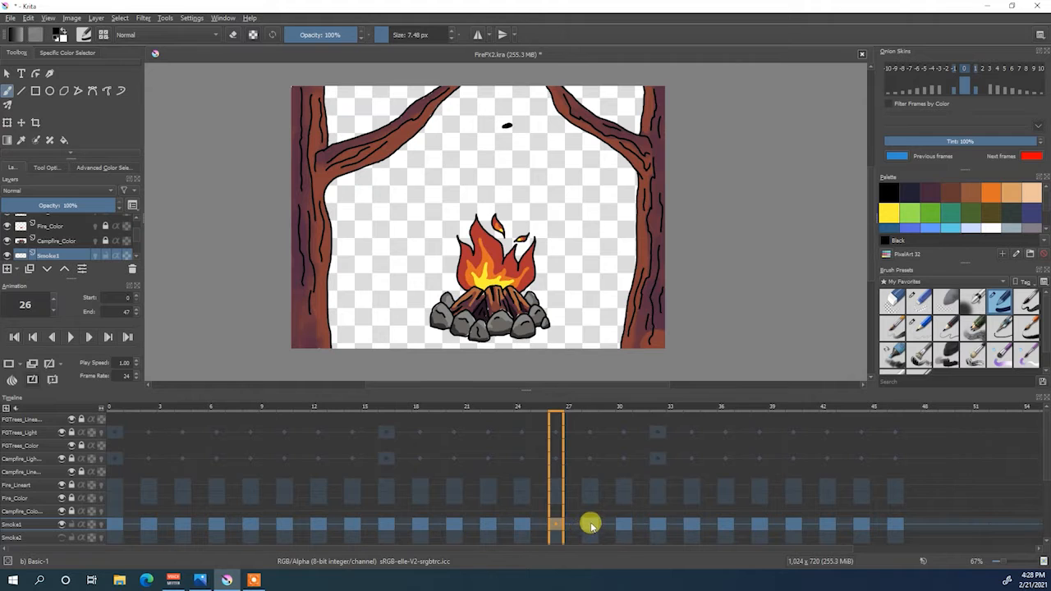
# Examine the remaining Smoke1 drawings from frame 28 through frame 46
pyautogui.click(591, 525)
pyautogui.click(624, 525)
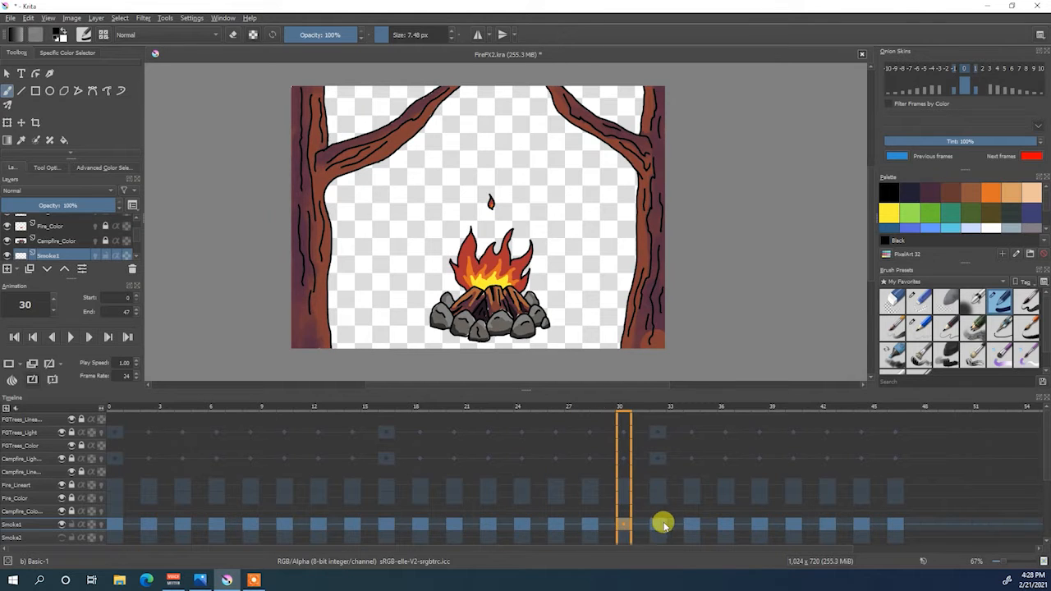
pyautogui.click(657, 525)
pyautogui.click(691, 525)
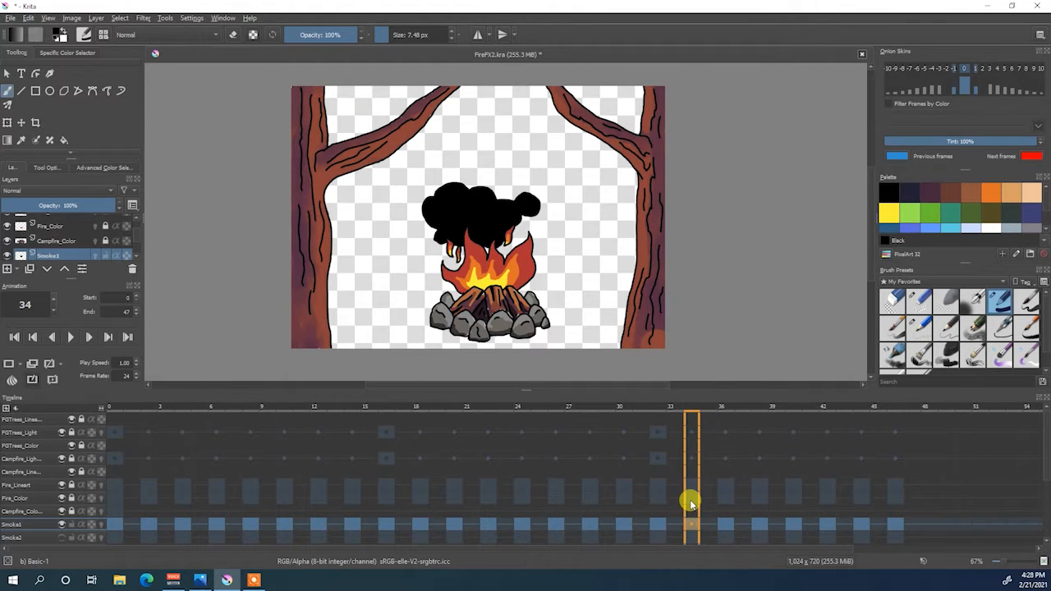
pyautogui.click(726, 523)
pyautogui.click(763, 523)
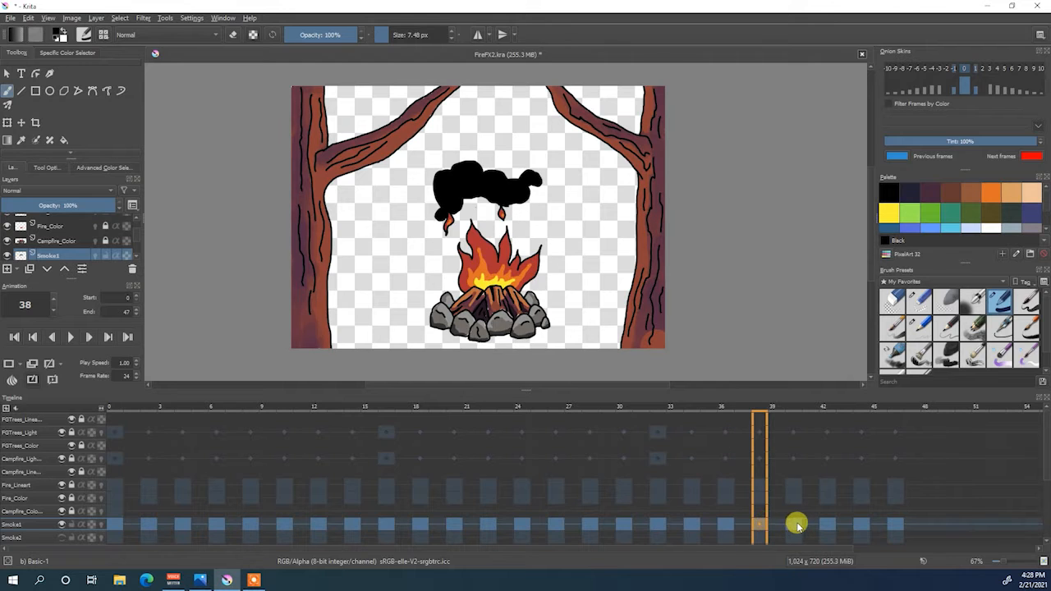
pyautogui.click(796, 523)
pyautogui.click(827, 523)
pyautogui.click(861, 524)
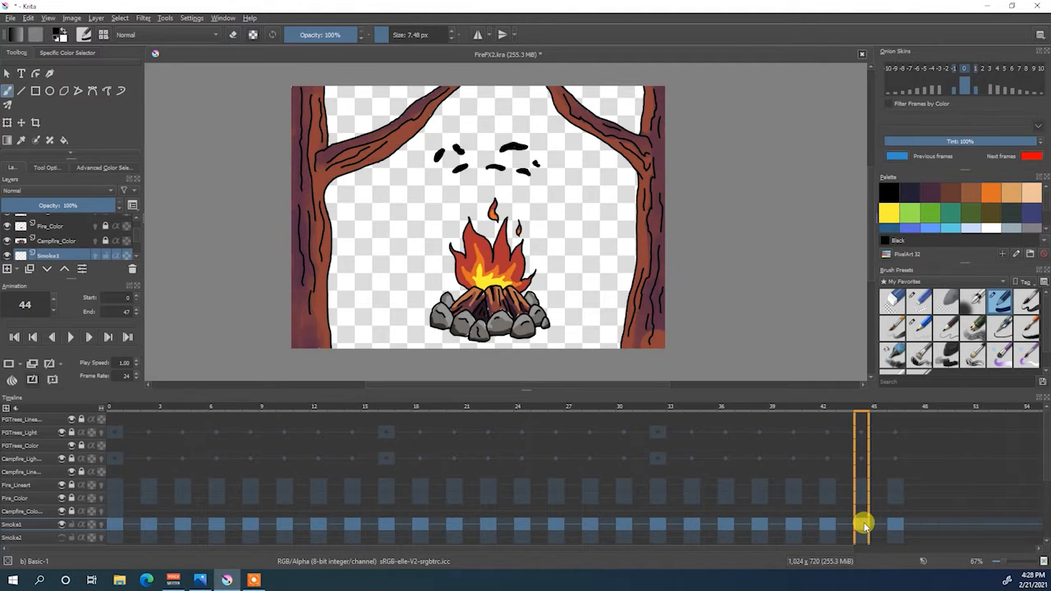
pyautogui.click(895, 524)
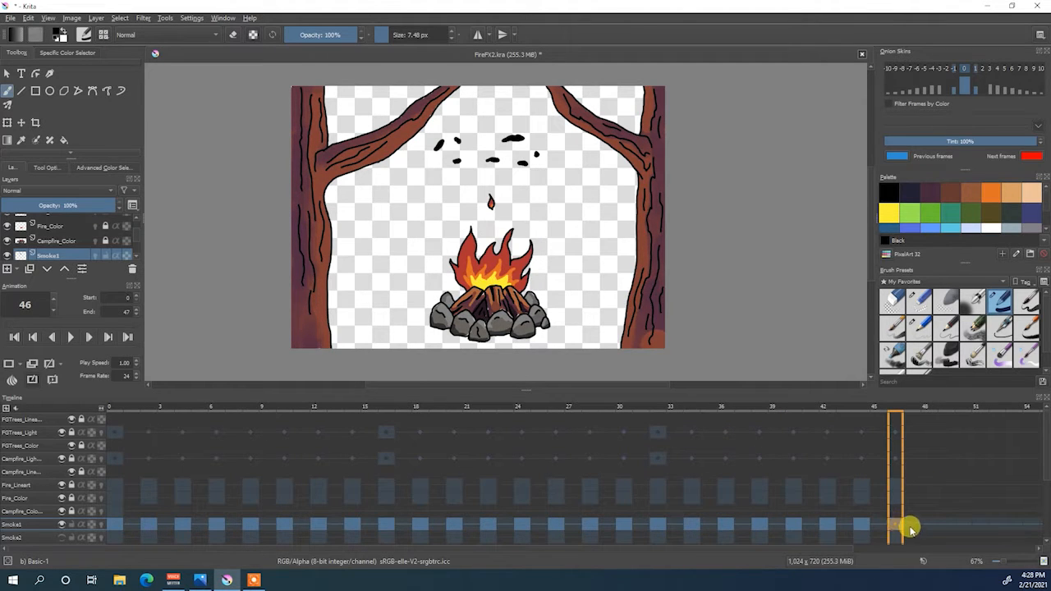
# Go back to frame 0, review the opening Smoke1 drawings up to frame 10, and stop on frame 8
pyautogui.click(116, 524)
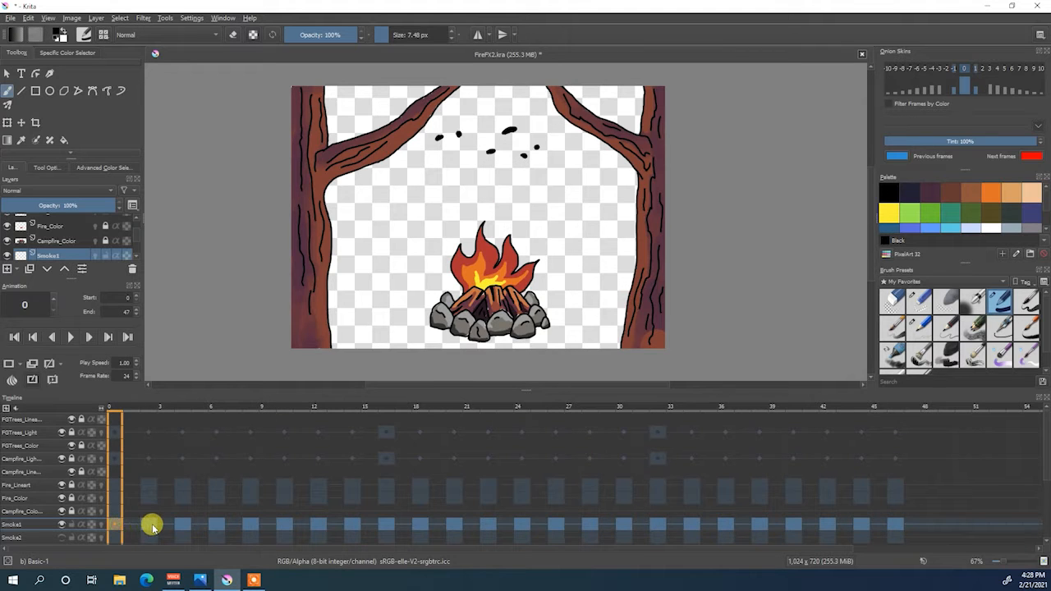
pyautogui.click(148, 526)
pyautogui.click(183, 526)
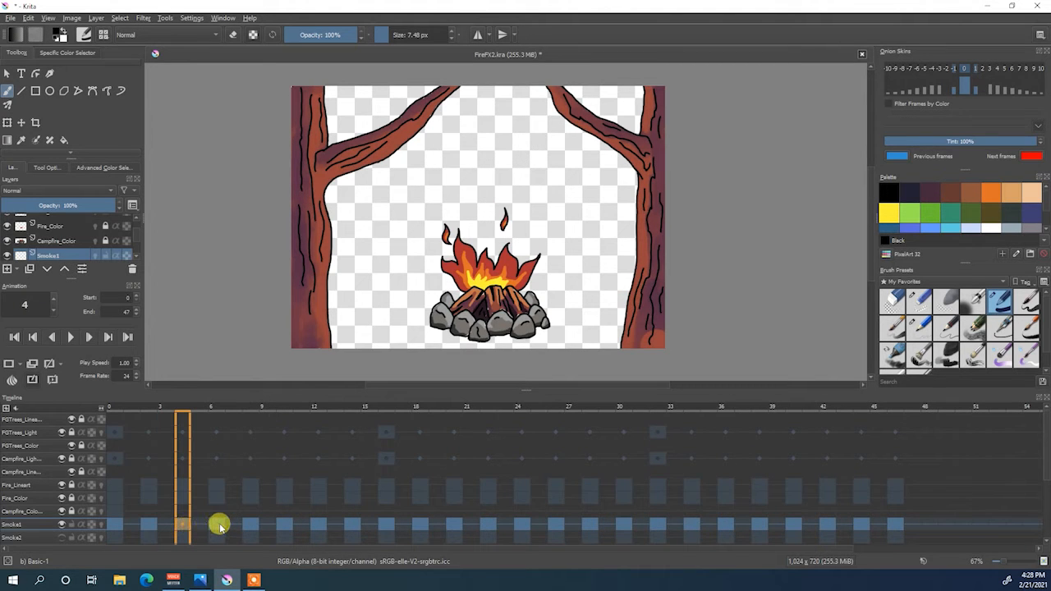
pyautogui.click(217, 525)
pyautogui.click(285, 525)
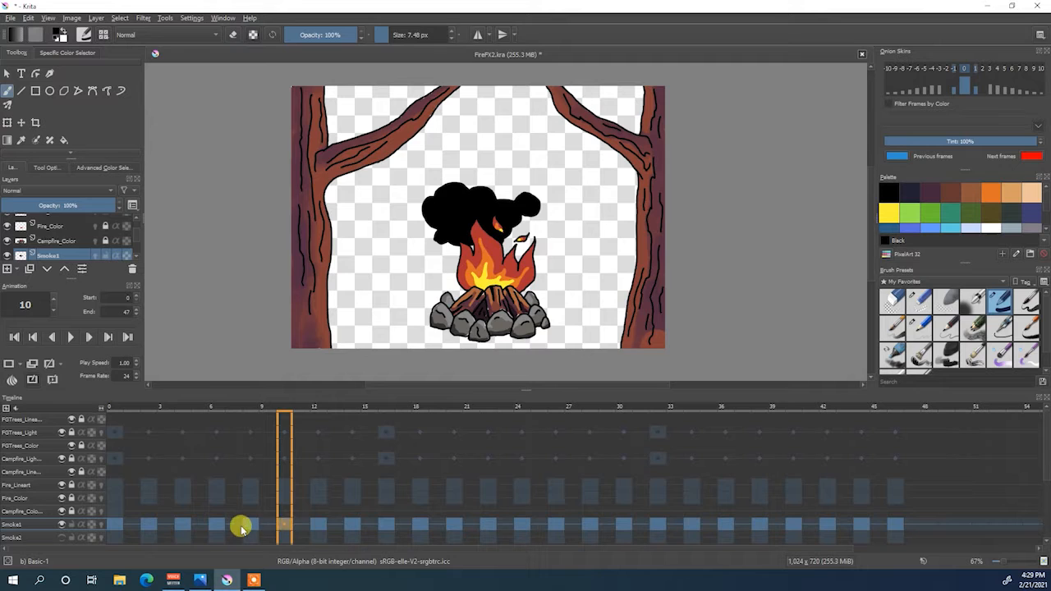
pyautogui.click(250, 525)
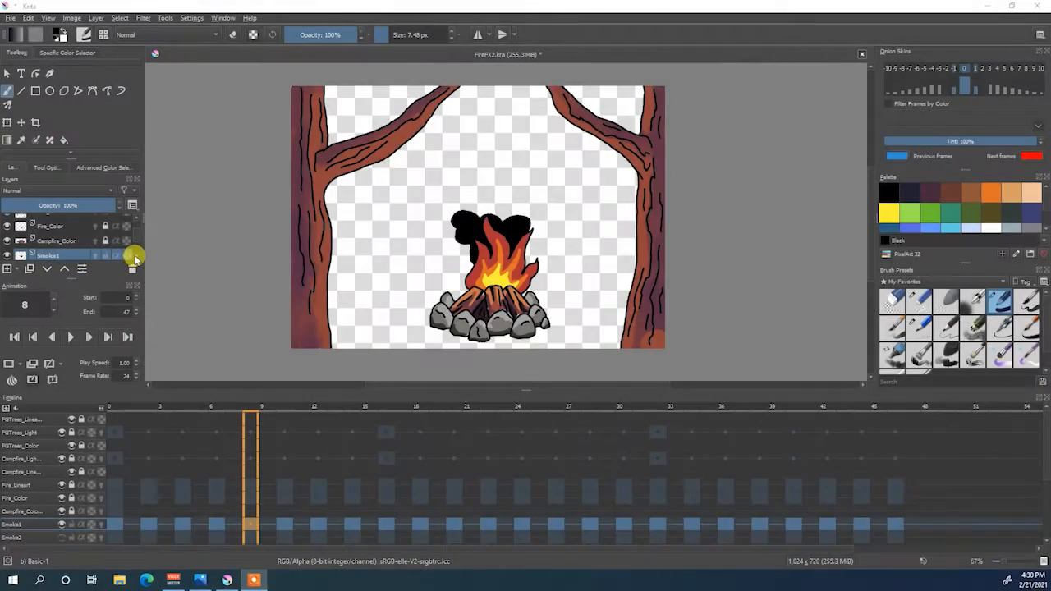
# Select the Smoke2 layer, make it visible, and hide the Smoke1 layer
pyautogui.scroll(-1, 133, 261)
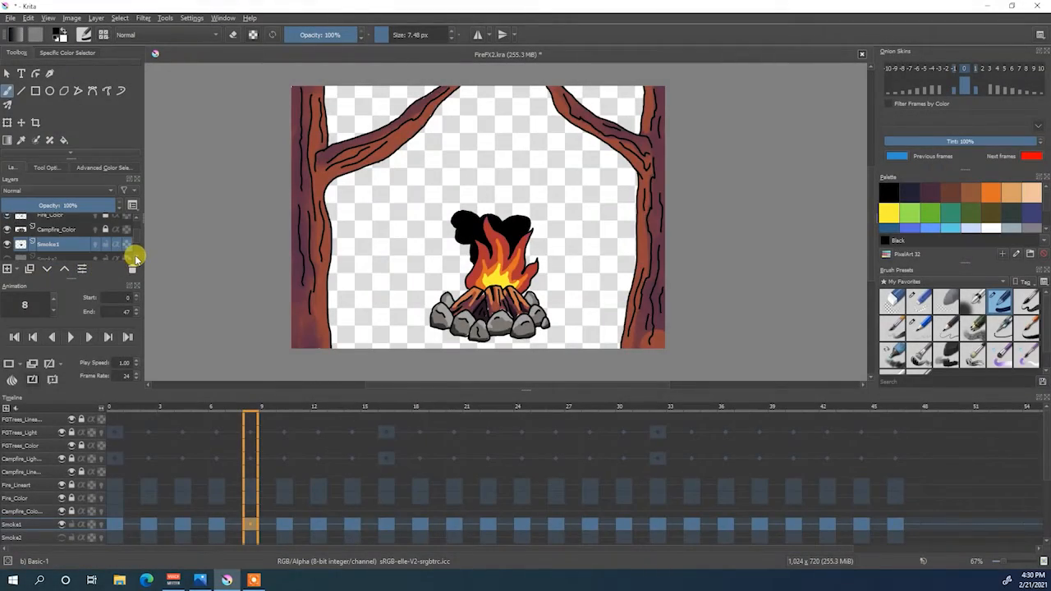
pyautogui.click(47, 247)
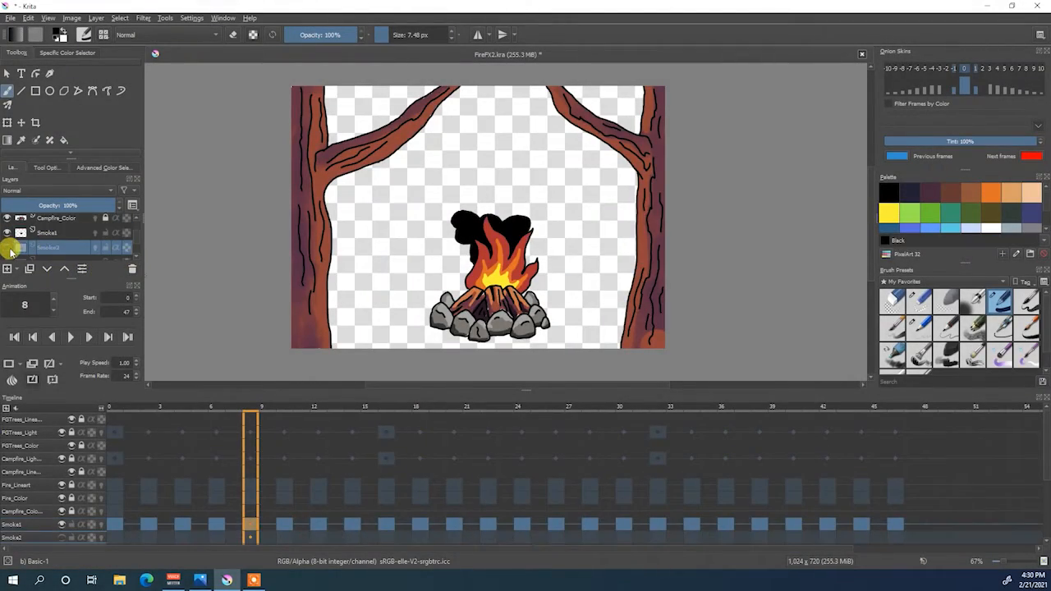
pyautogui.click(8, 248)
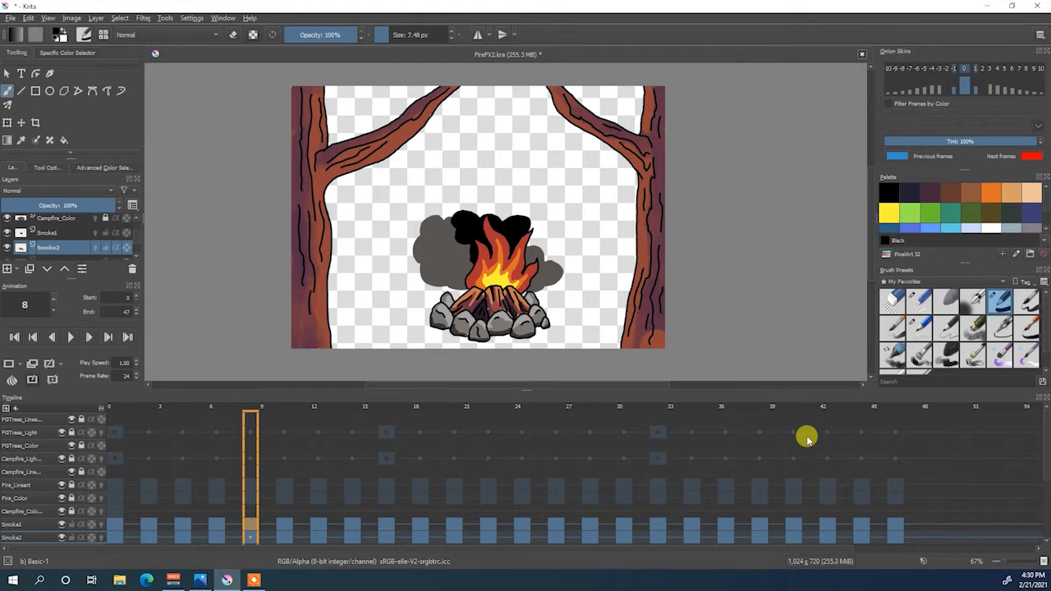
pyautogui.scroll(-3, 1043, 542)
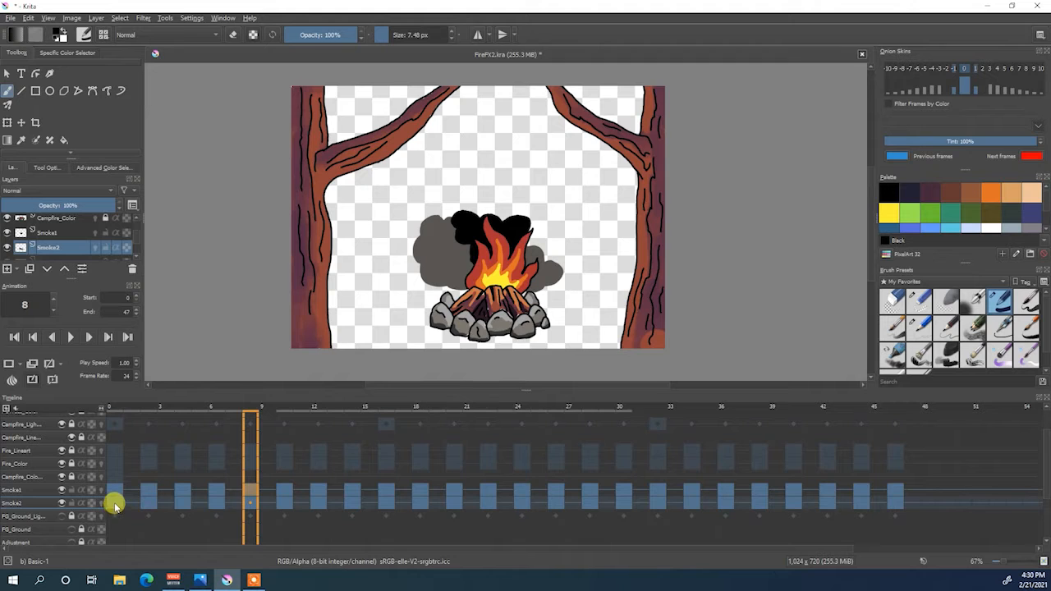
pyautogui.click(61, 490)
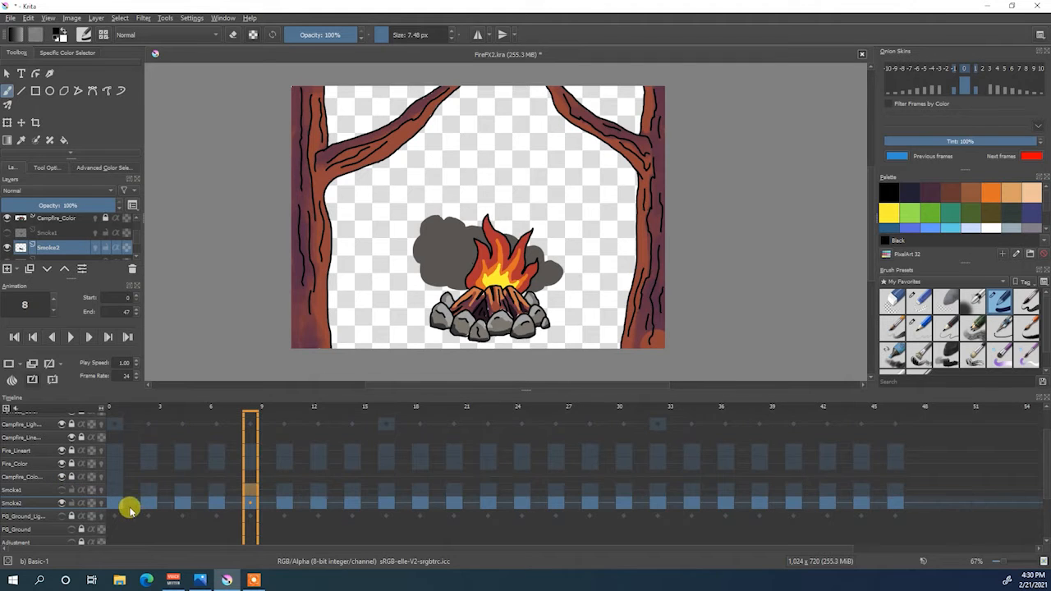
# Examine the first Smoke2 puff drawing by drawing, from frame 0 through frame 22
pyautogui.click(117, 502)
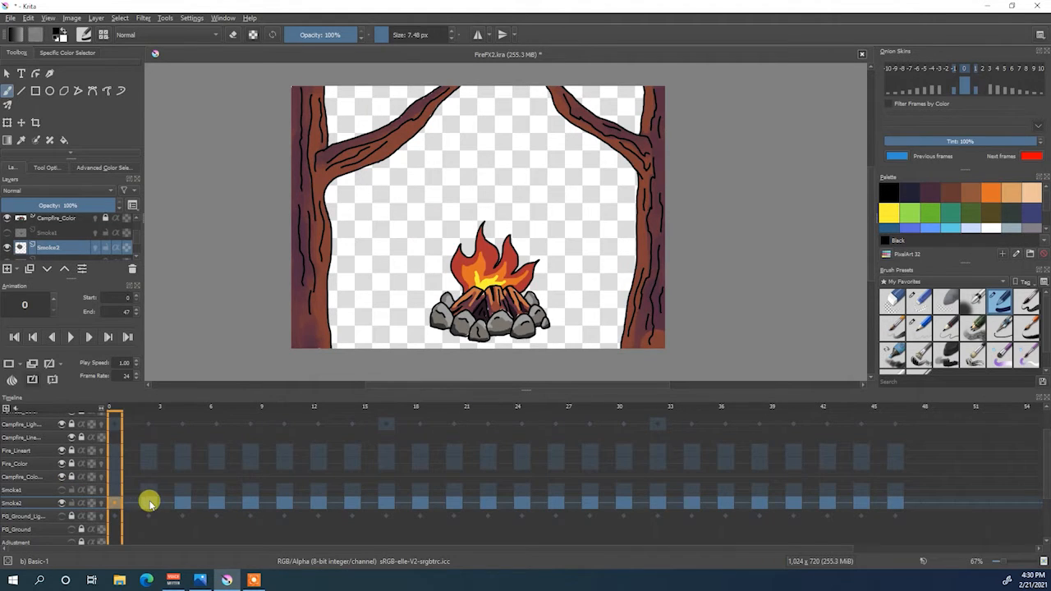
pyautogui.click(147, 499)
pyautogui.click(184, 506)
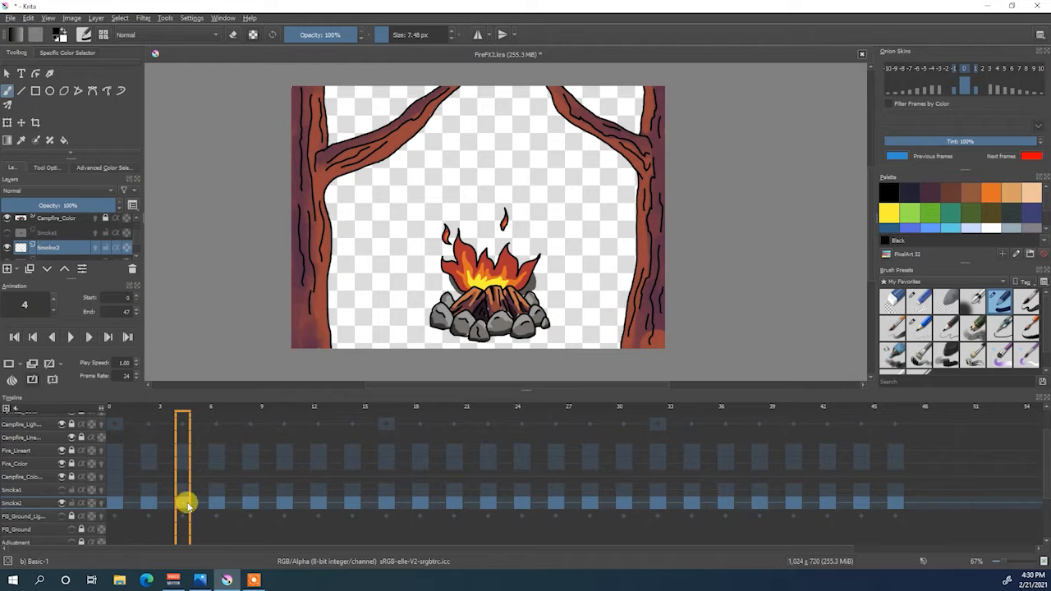
pyautogui.click(216, 502)
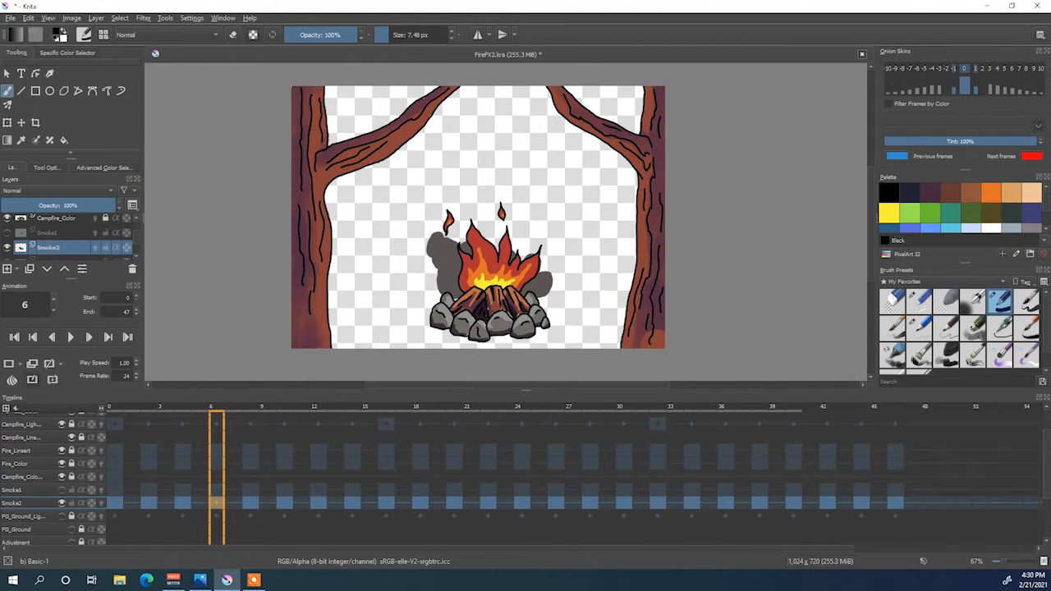
pyautogui.click(254, 500)
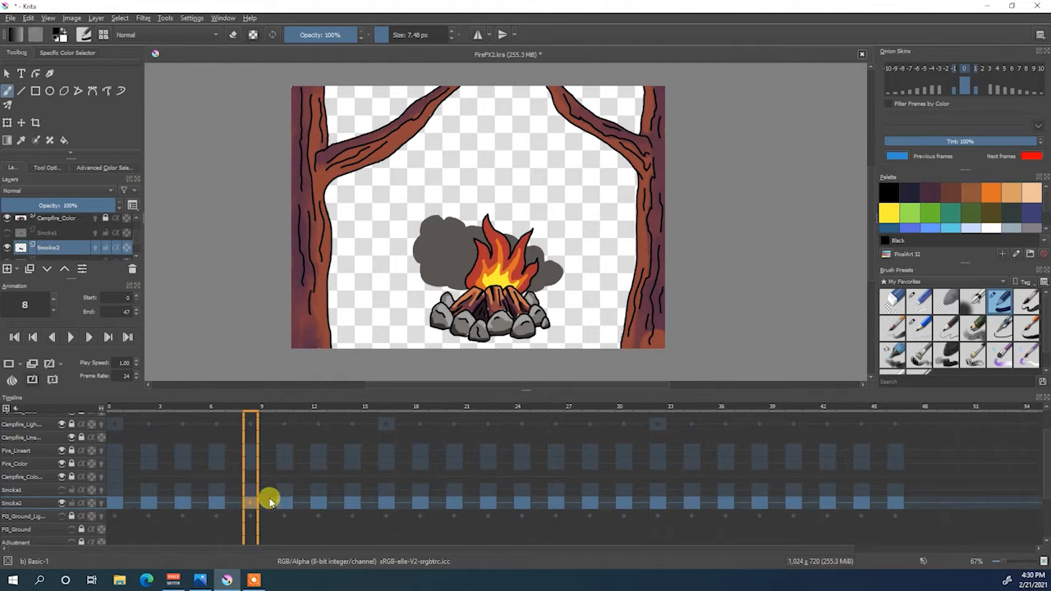
pyautogui.click(283, 500)
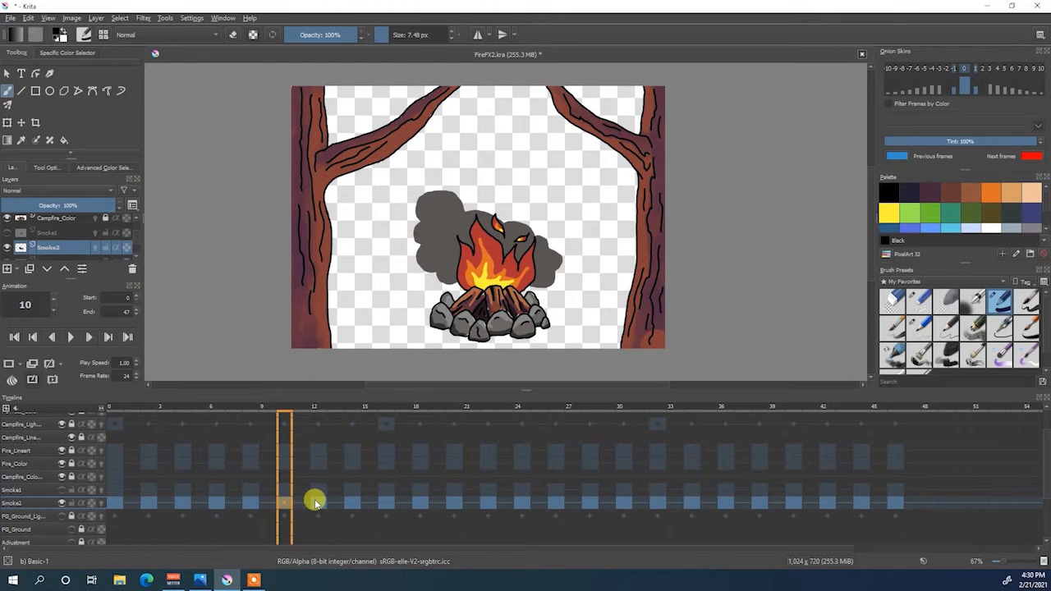
pyautogui.click(323, 501)
pyautogui.click(354, 503)
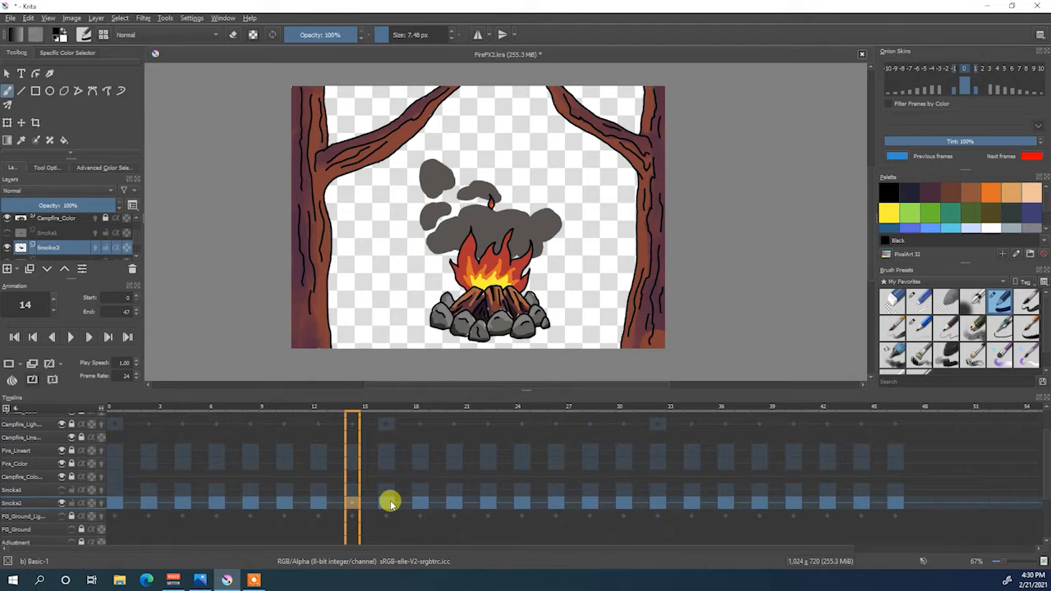
pyautogui.click(389, 502)
pyautogui.click(424, 502)
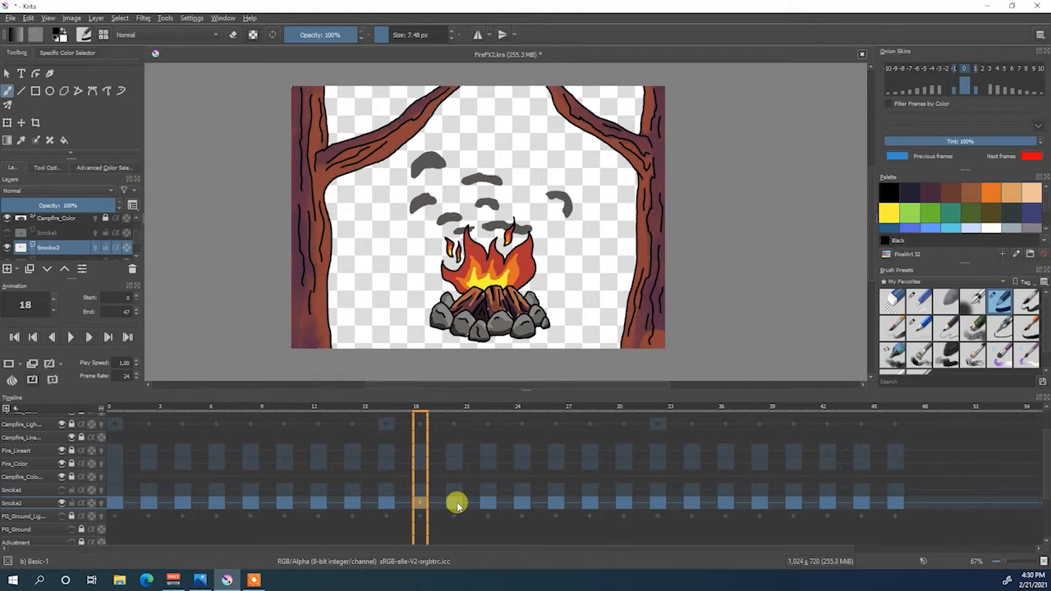
pyautogui.click(457, 503)
pyautogui.click(490, 503)
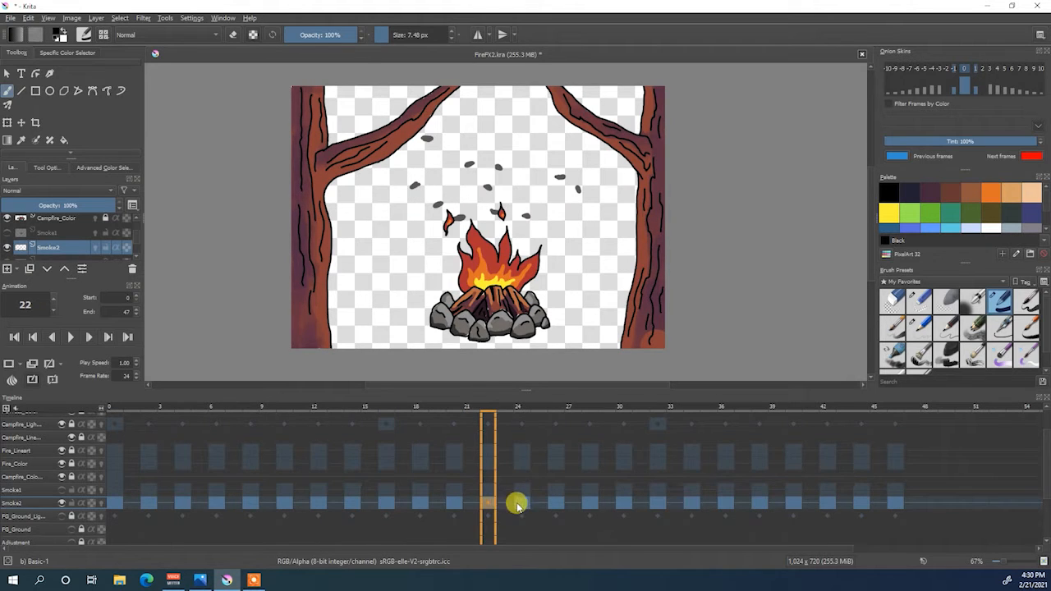
# Examine the remaining Smoke2 drawings from frame 24 through frame 46
pyautogui.click(524, 502)
pyautogui.click(554, 503)
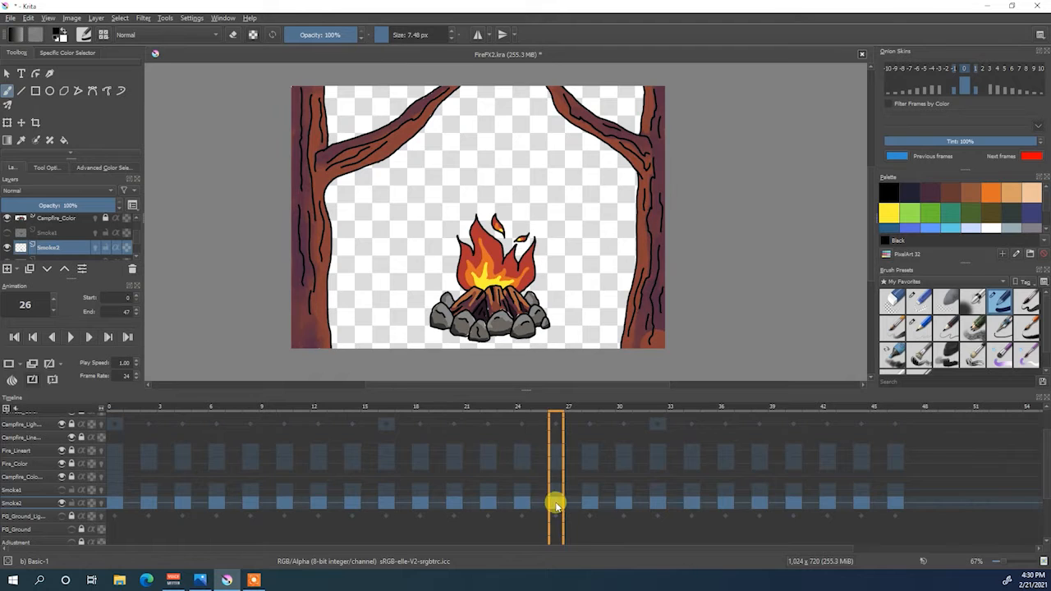
pyautogui.click(590, 502)
pyautogui.click(621, 503)
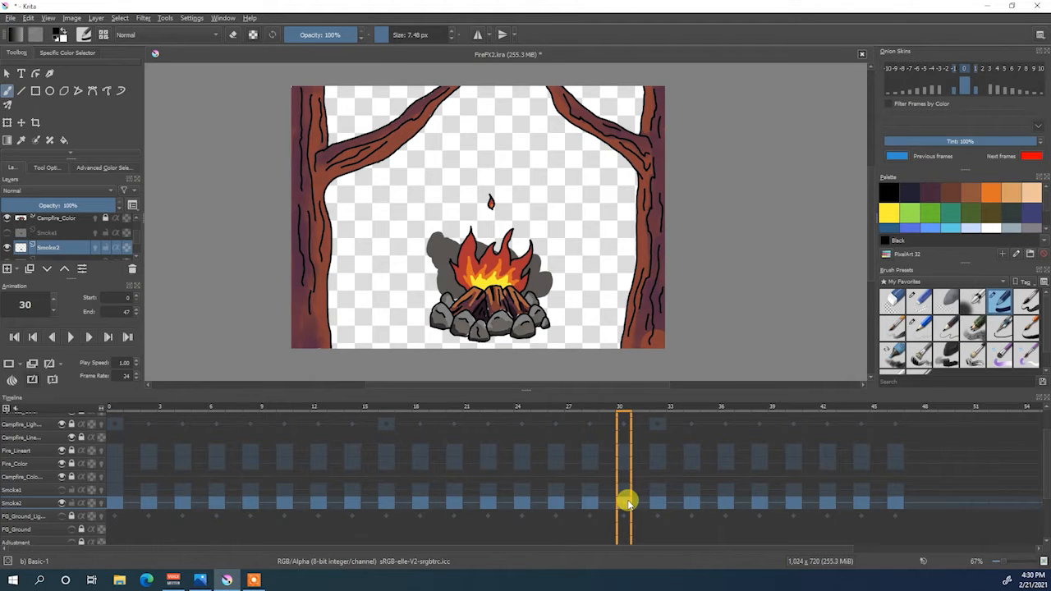
pyautogui.click(657, 502)
pyautogui.click(692, 502)
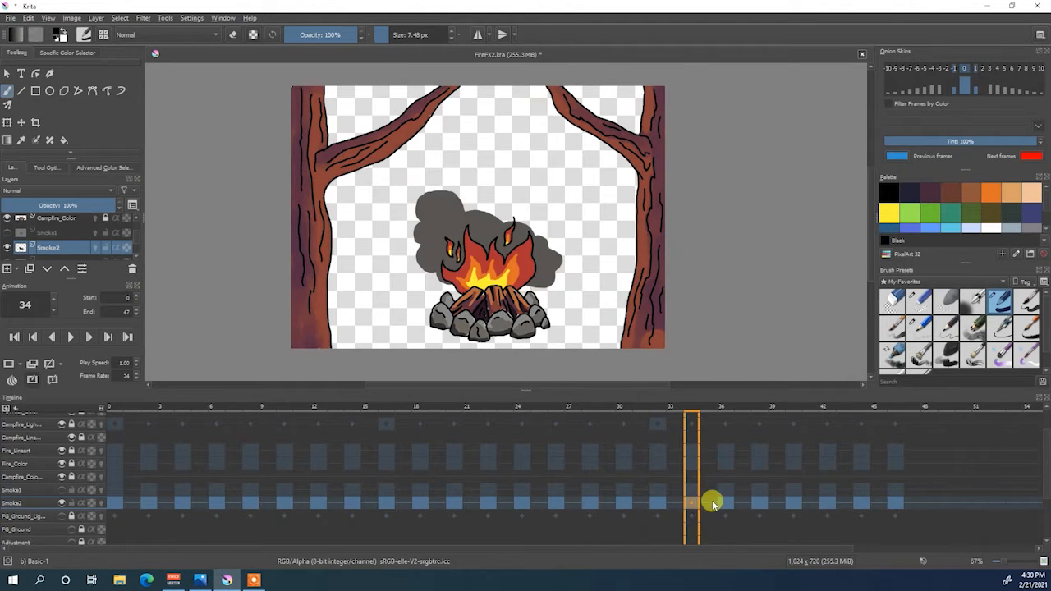
pyautogui.click(727, 502)
pyautogui.click(760, 502)
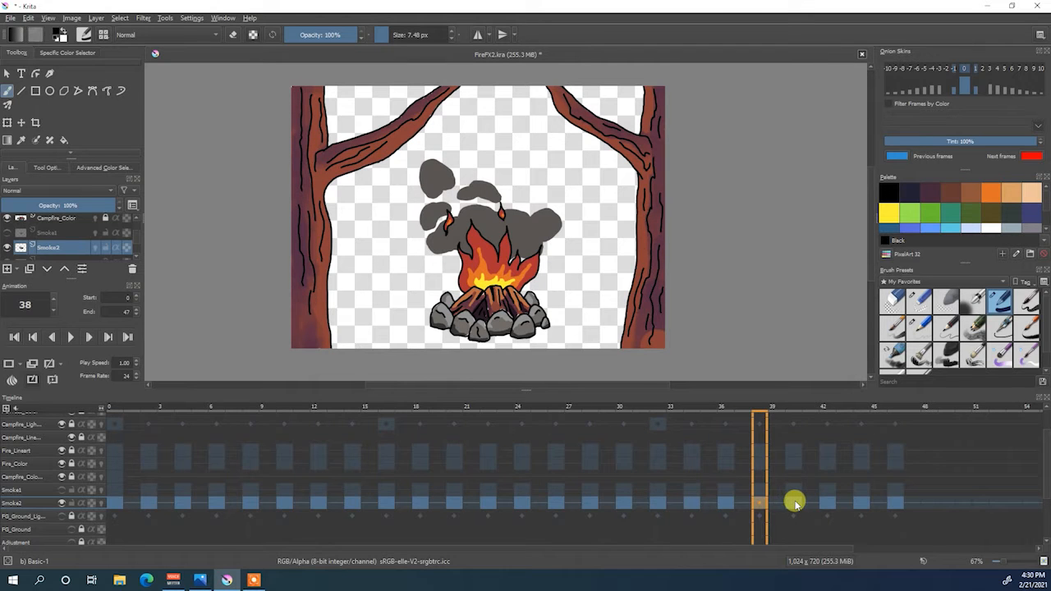
pyautogui.click(793, 503)
pyautogui.click(828, 503)
pyautogui.click(862, 503)
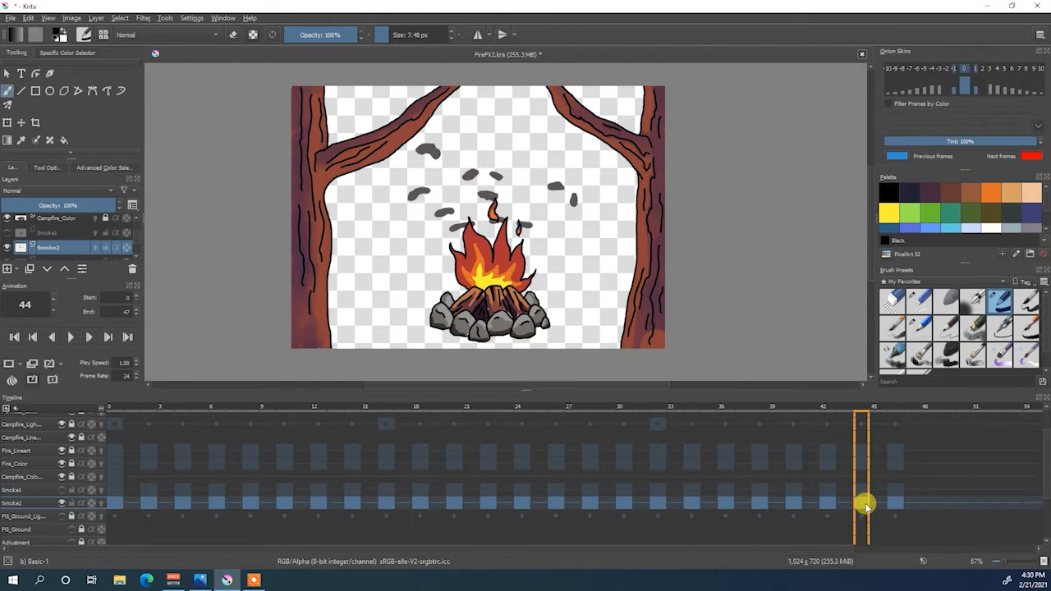
pyautogui.click(895, 503)
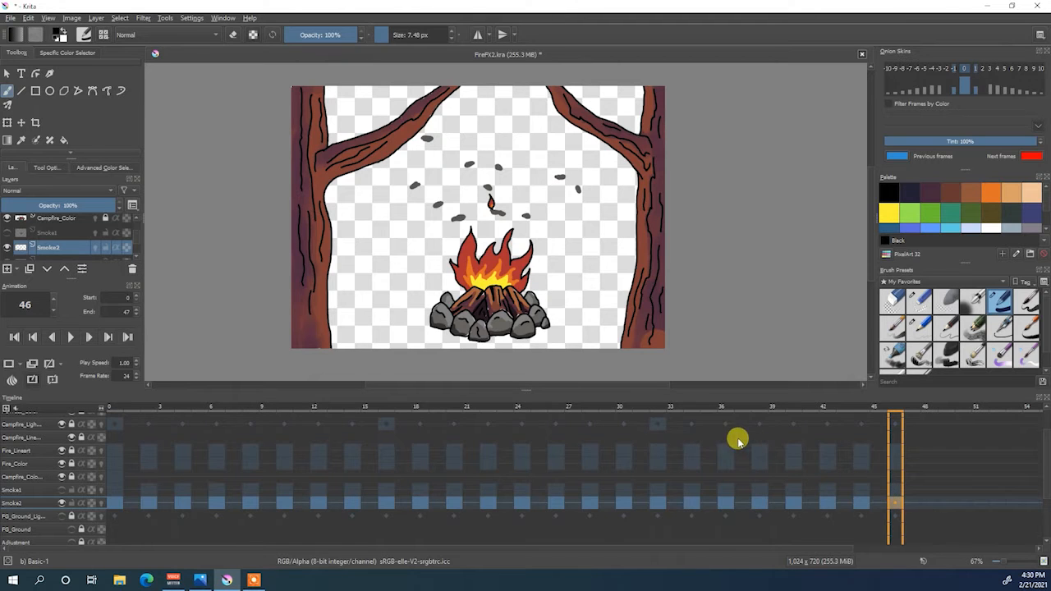
# Play the animation from frame 0 to review the Smoke2 motion on its own, and stop playback
pyautogui.click(113, 503)
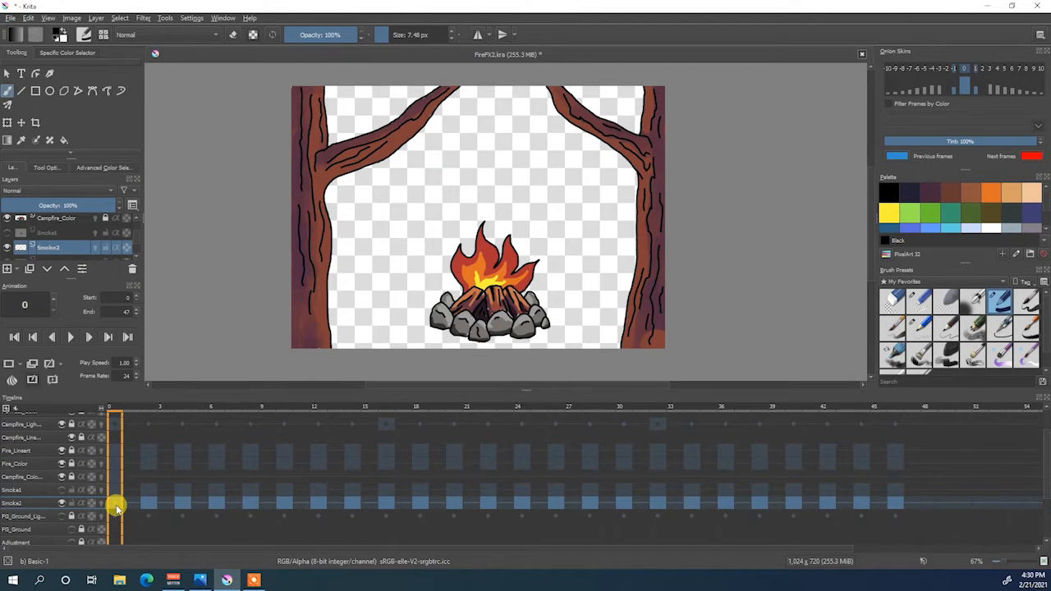
pyautogui.click(69, 336)
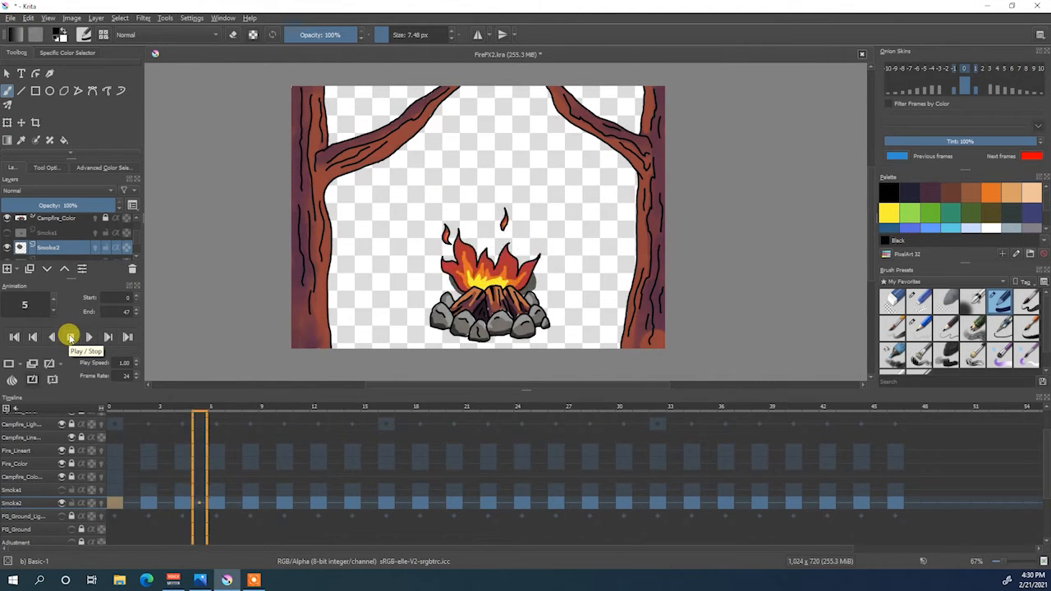
pyautogui.click(69, 337)
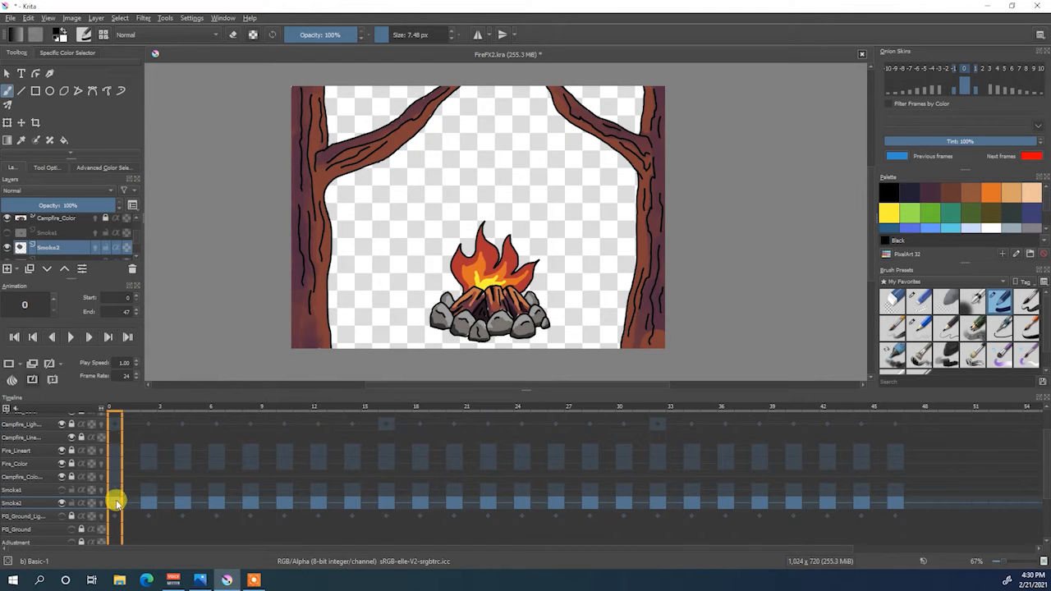
# Make the Smoke1 layer visible again and play both smoke layers together from frame 0
pyautogui.click(61, 490)
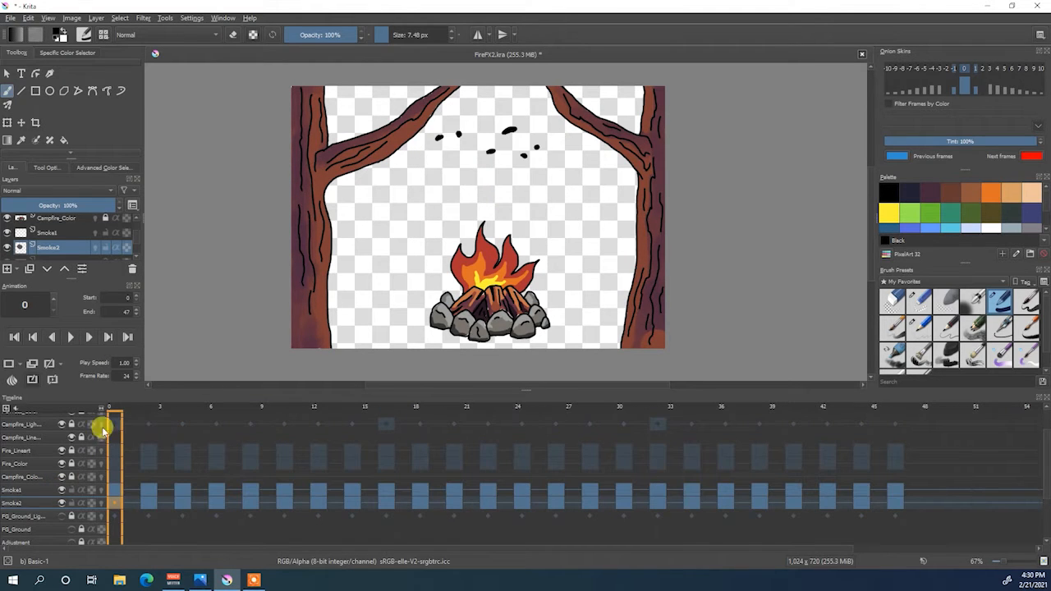
pyautogui.click(116, 490)
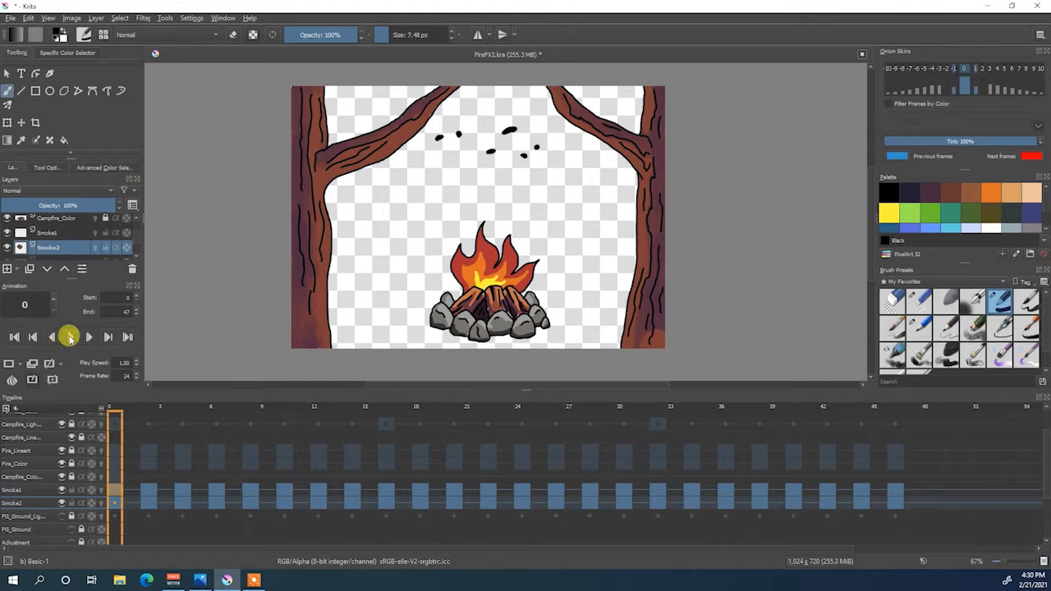
pyautogui.click(69, 336)
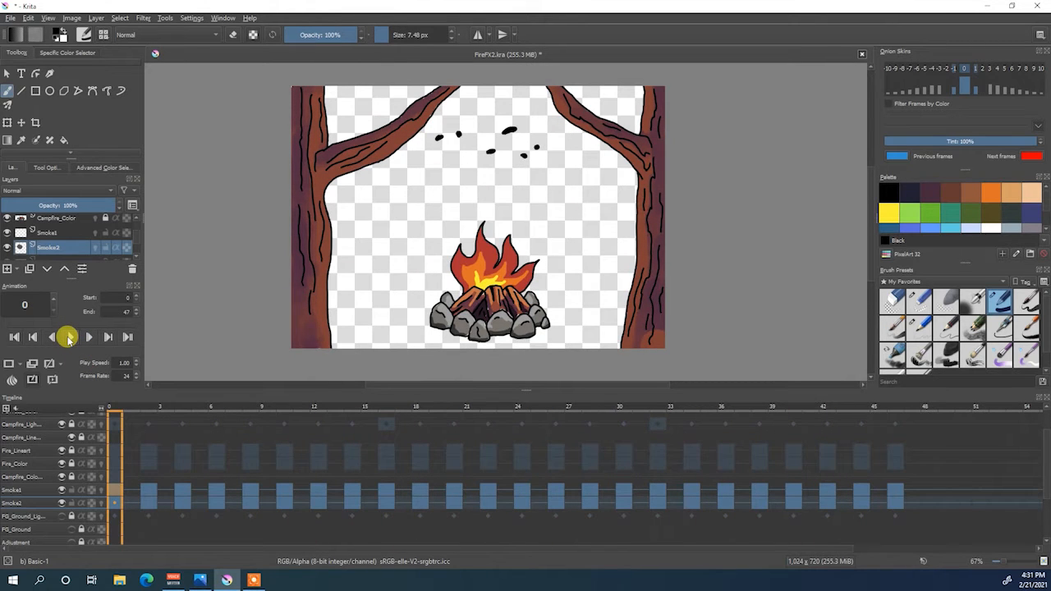
# Lower the opacity of the Smoke1 and Smoke2 layers to about 71% each and preview the playback
pyautogui.click(54, 233)
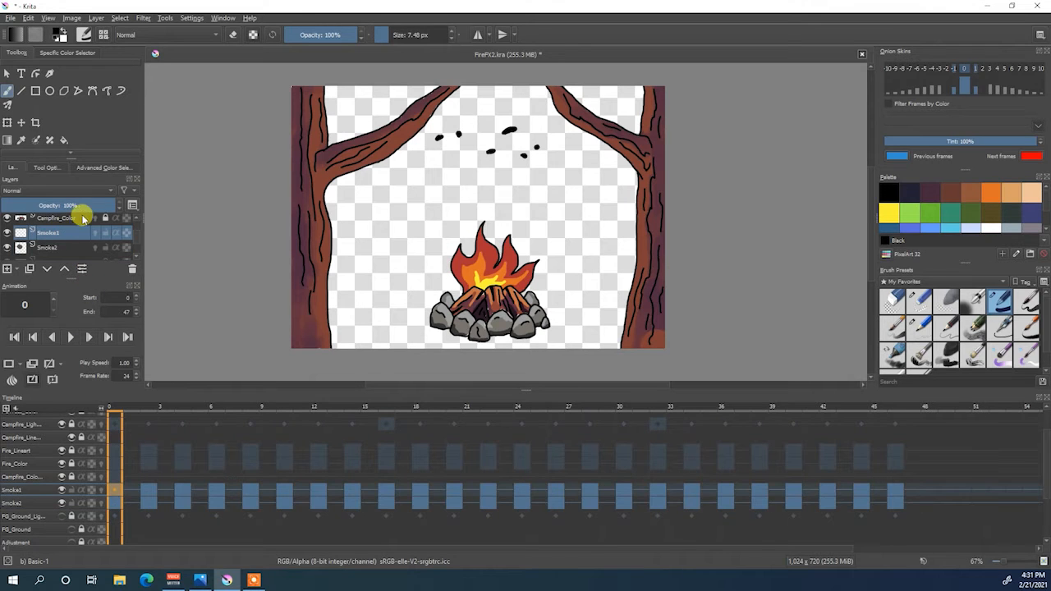
pyautogui.moveTo(105, 207); pyautogui.dragTo(82, 212)
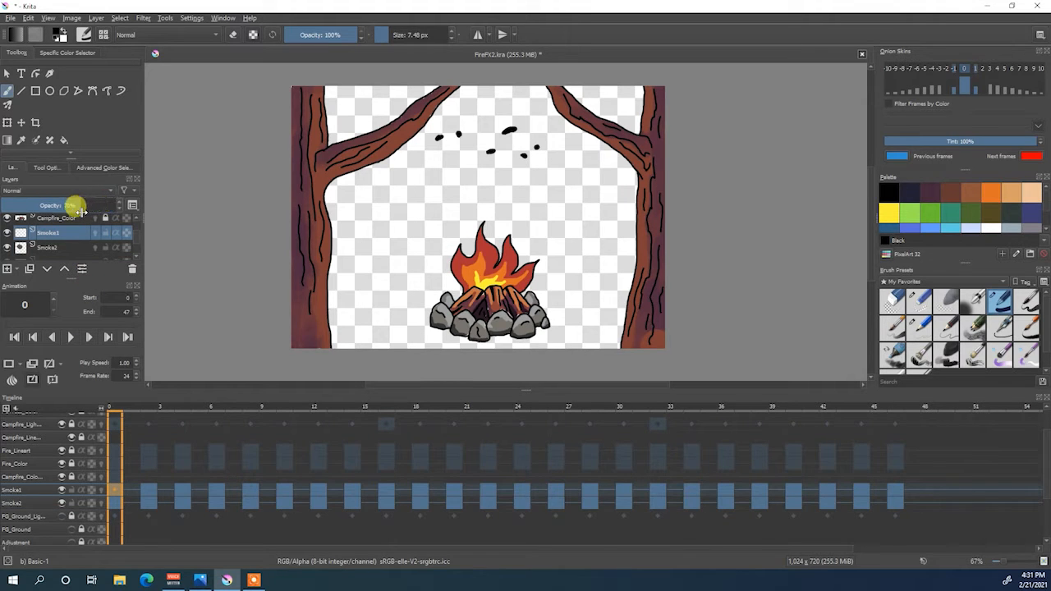
pyautogui.click(54, 245)
pyautogui.moveTo(111, 209); pyautogui.dragTo(88, 212)
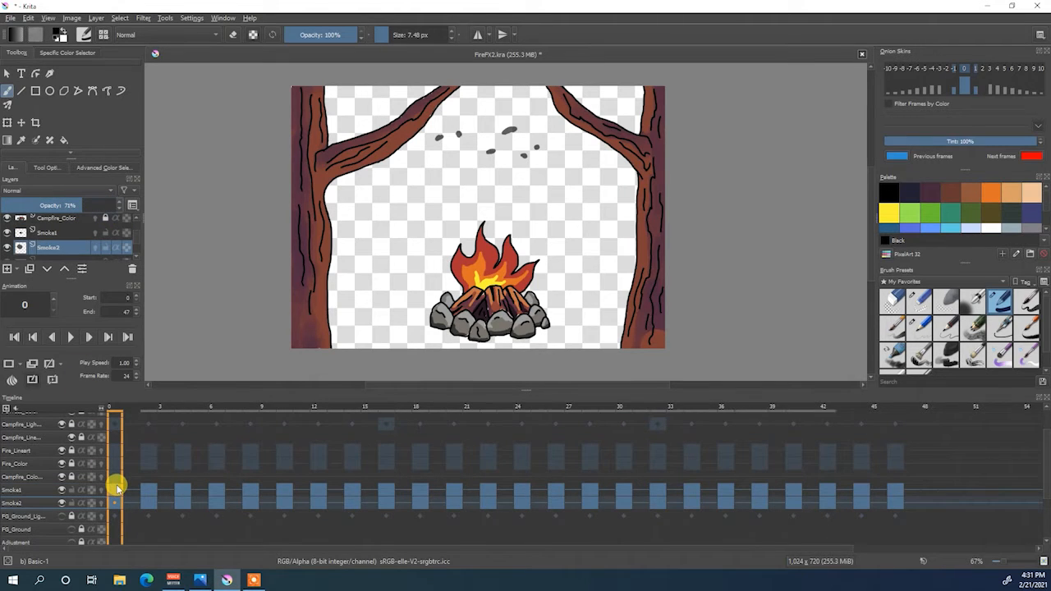
pyautogui.click(71, 337)
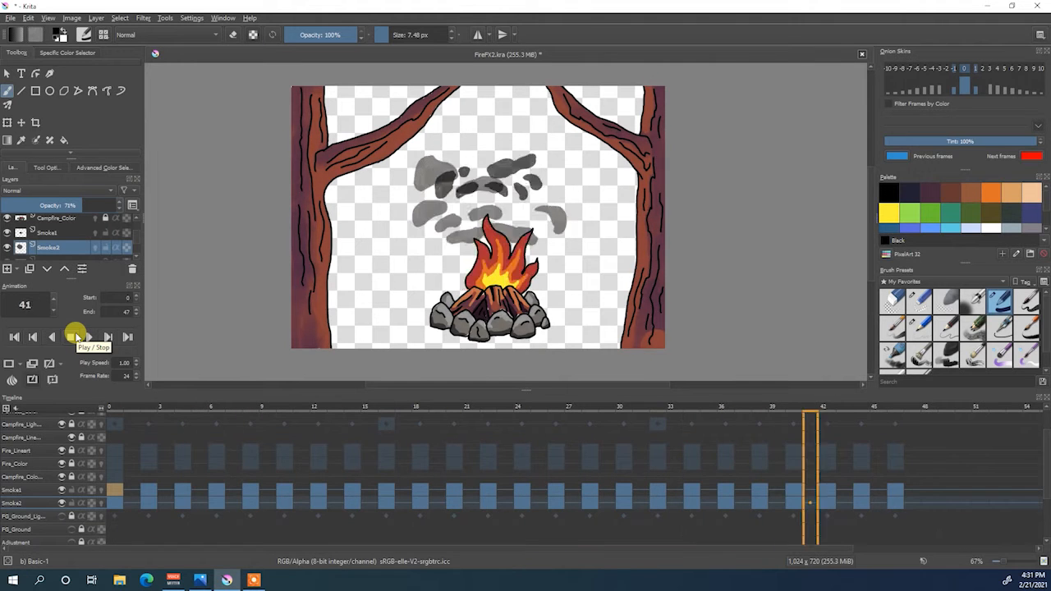
pyautogui.click(72, 337)
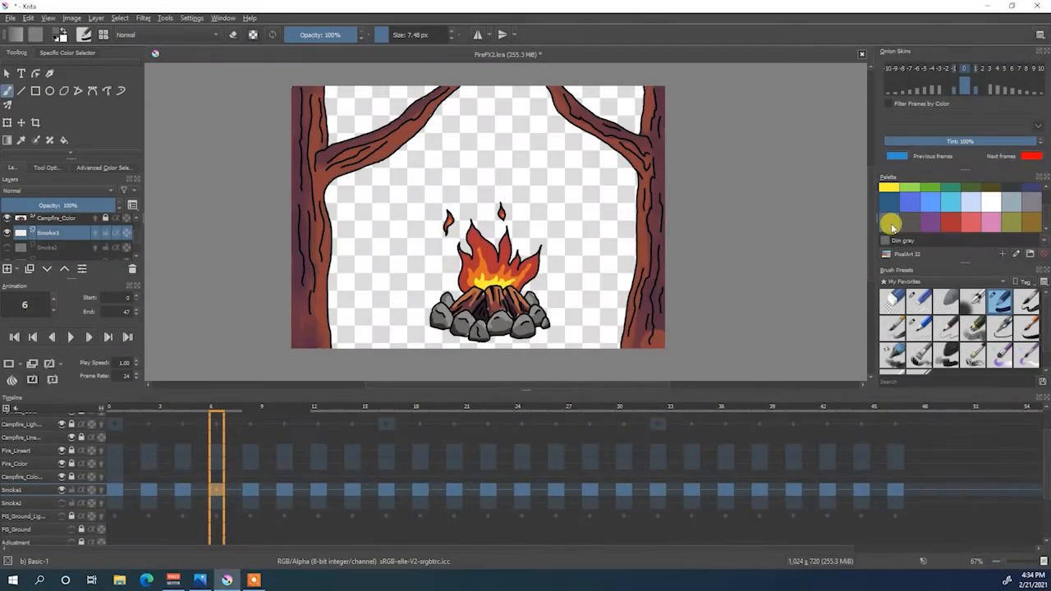
# Go to frame 8 of the Smoke1 layer and paint dim gray highlights on the black smoke puff
pyautogui.click(181, 490)
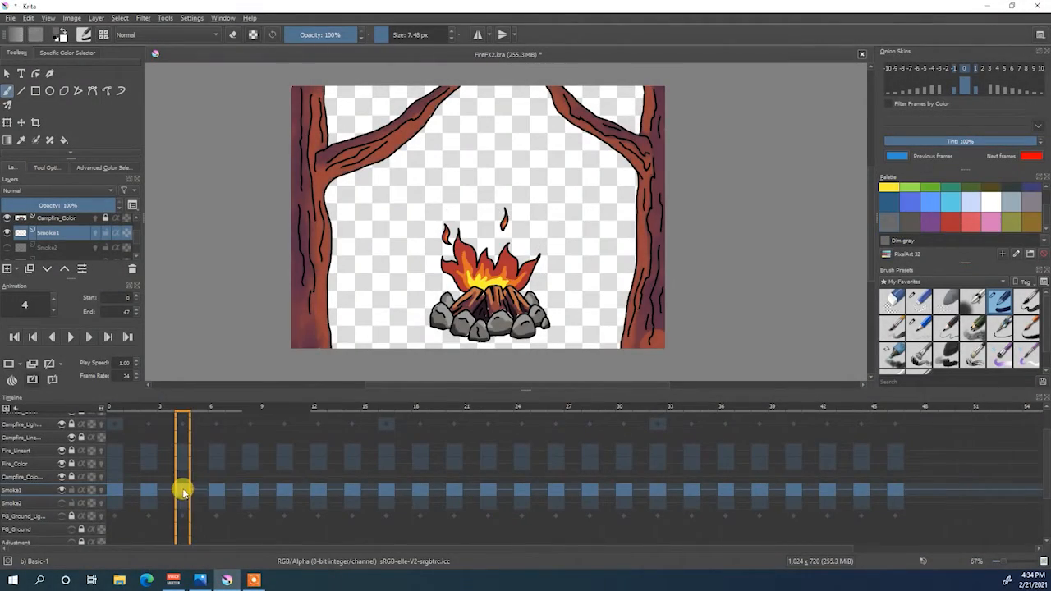
pyautogui.click(216, 492)
pyautogui.click(249, 490)
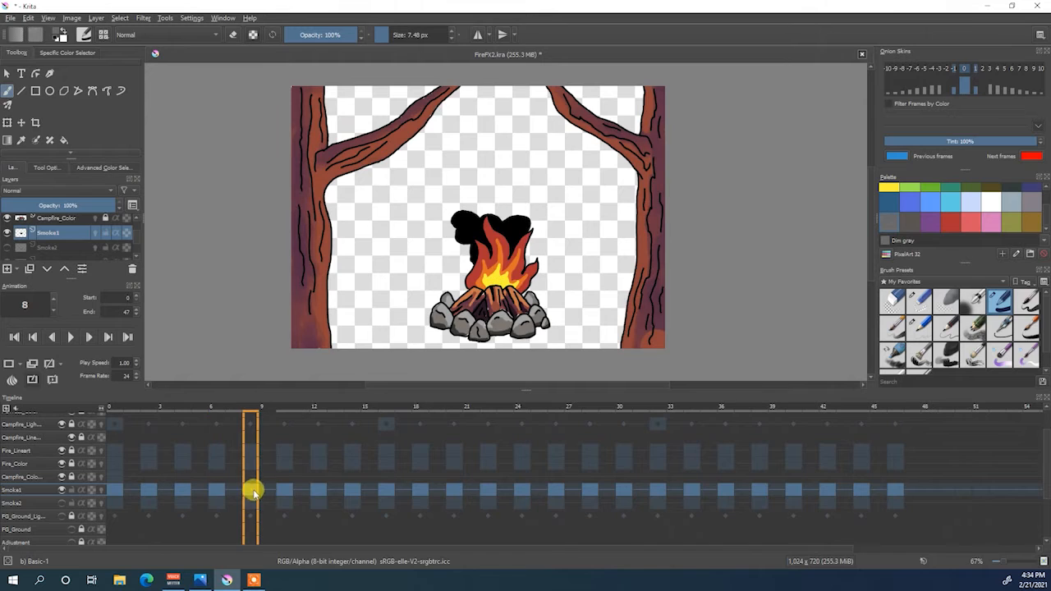
pyautogui.moveTo(457, 220); pyautogui.dragTo(472, 219)
pyautogui.moveTo(459, 227); pyautogui.dragTo(464, 239)
pyautogui.moveTo(506, 227); pyautogui.dragTo(517, 226)
# Paint dim gray highlights on the Smoke1 puffs at frames 10 and 12, undoing and redrawing the first strokes on frame 10
pyautogui.moveTo(314, 492); pyautogui.dragTo(287, 488)
pyautogui.moveTo(442, 199)
pyautogui.mouseDown()
pyautogui.moveTo(430, 211)
pyautogui.moveTo(437, 217)
pyautogui.moveTo(444, 206)
pyautogui.mouseUp()
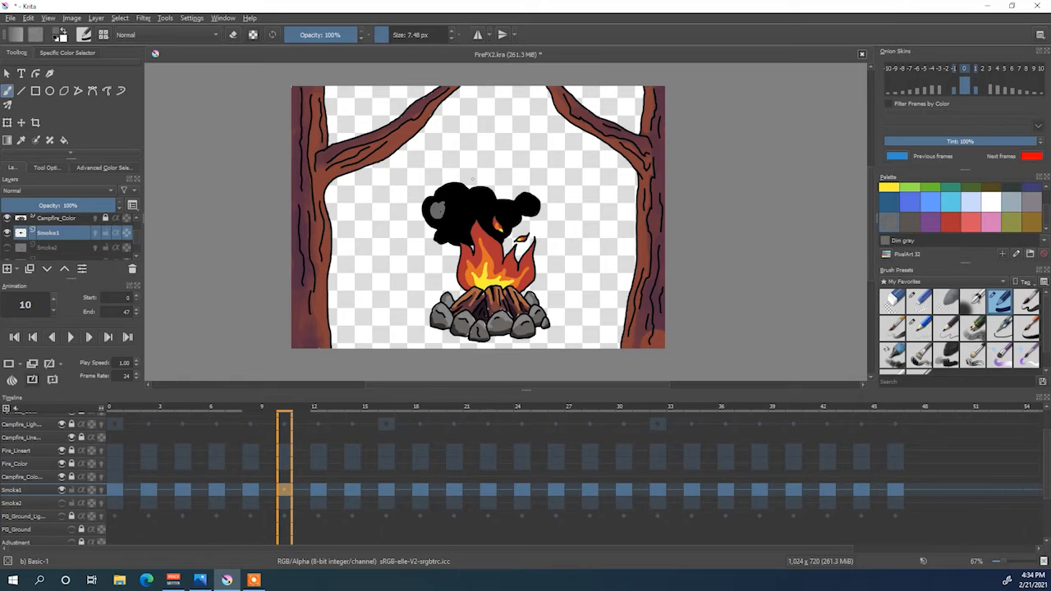
pyautogui.hotkey('ctrl', 'z')
pyautogui.hotkey('ctrl', 'z')
pyautogui.moveTo(436, 207)
pyautogui.mouseDown()
pyautogui.moveTo(436, 221)
pyautogui.moveTo(444, 192)
pyautogui.moveTo(461, 191)
pyautogui.moveTo(451, 220)
pyautogui.moveTo(459, 215)
pyautogui.moveTo(439, 236)
pyautogui.mouseUp()
pyautogui.moveTo(497, 207); pyautogui.dragTo(532, 205)
pyautogui.click(319, 487)
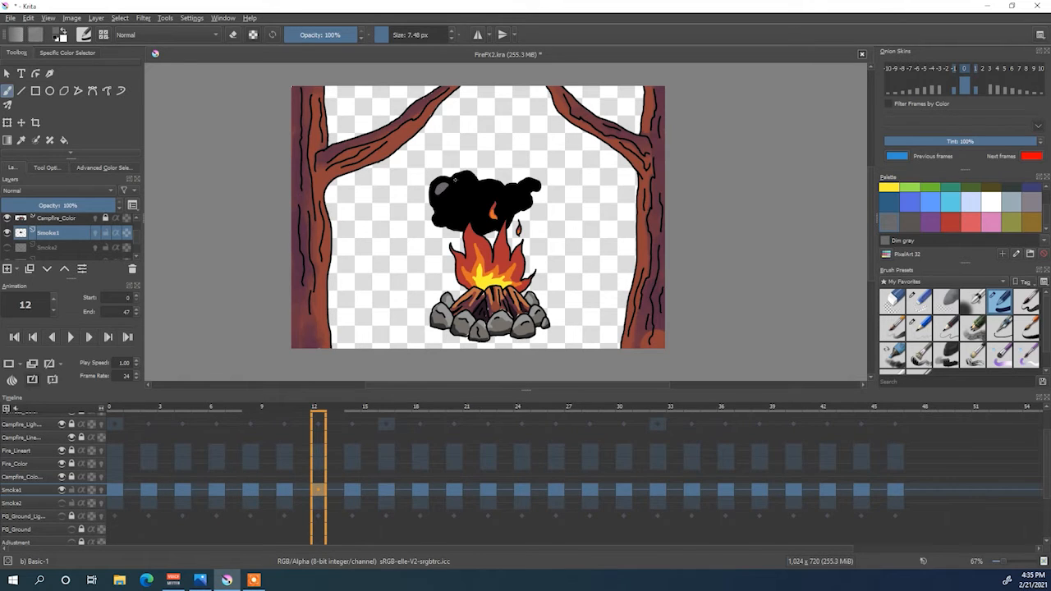
pyautogui.moveTo(470, 176); pyautogui.dragTo(461, 181)
# Paint dim gray highlights on the Smoke1 drawings at frames 14 and 16
pyautogui.click(352, 490)
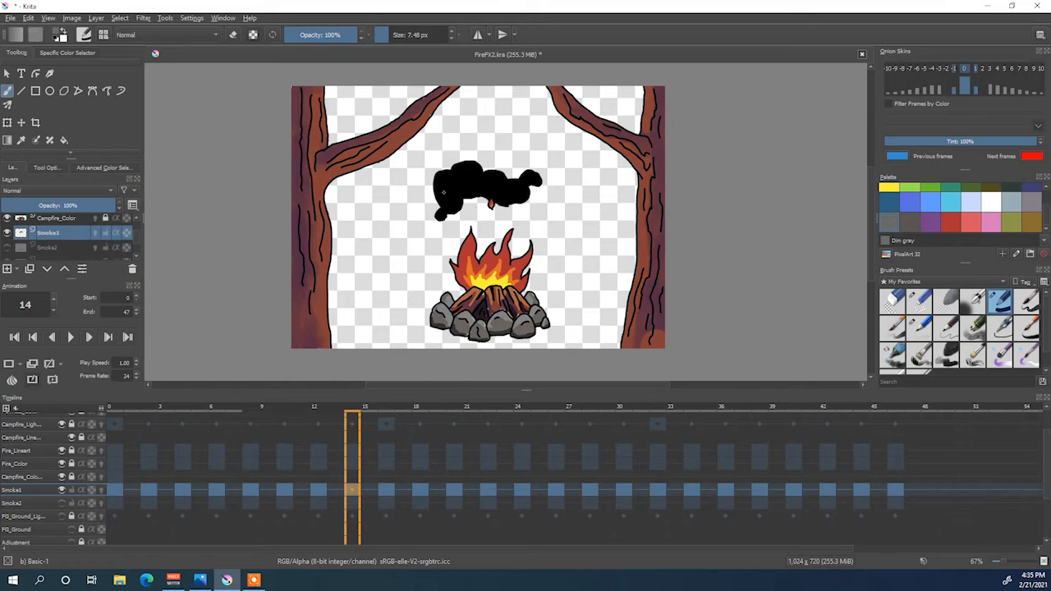
pyautogui.moveTo(447, 177)
pyautogui.mouseDown()
pyautogui.moveTo(440, 188)
pyautogui.moveTo(447, 179)
pyautogui.mouseUp()
pyautogui.moveTo(456, 188); pyautogui.dragTo(461, 188)
pyautogui.moveTo(479, 179); pyautogui.dragTo(486, 180)
pyautogui.moveTo(532, 177); pyautogui.dragTo(529, 176)
pyautogui.click(382, 490)
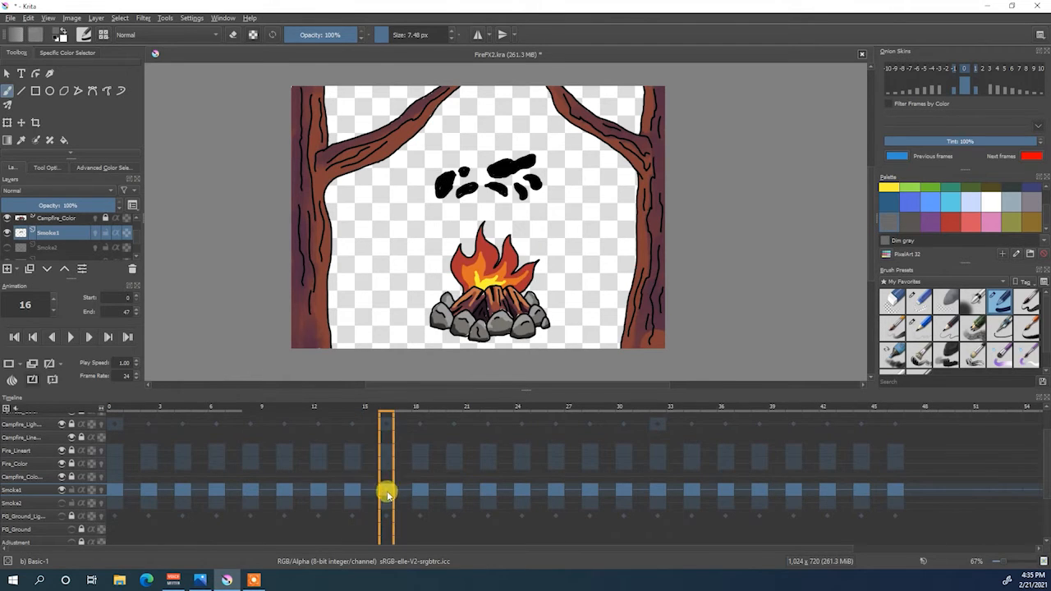
pyautogui.moveTo(492, 170)
pyautogui.mouseDown()
pyautogui.moveTo(523, 162)
pyautogui.moveTo(463, 190)
pyautogui.moveTo(472, 187)
pyautogui.mouseUp()
# Examine the Smoke1 drawings from frame 18 through frame 34 for puffs that need highlights
pyautogui.click(419, 490)
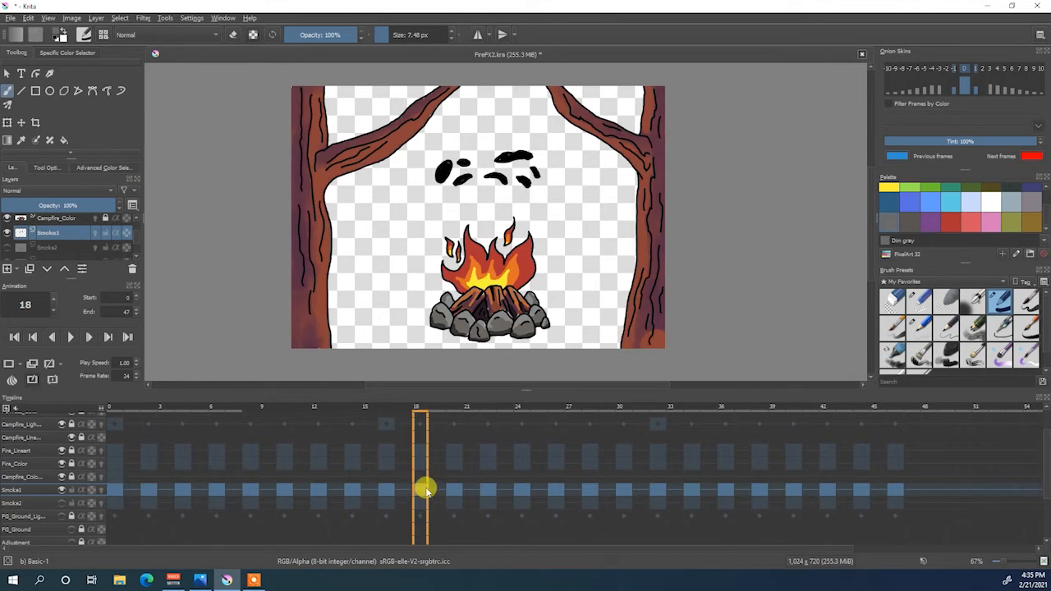
pyautogui.click(456, 491)
pyautogui.click(491, 491)
pyautogui.click(522, 491)
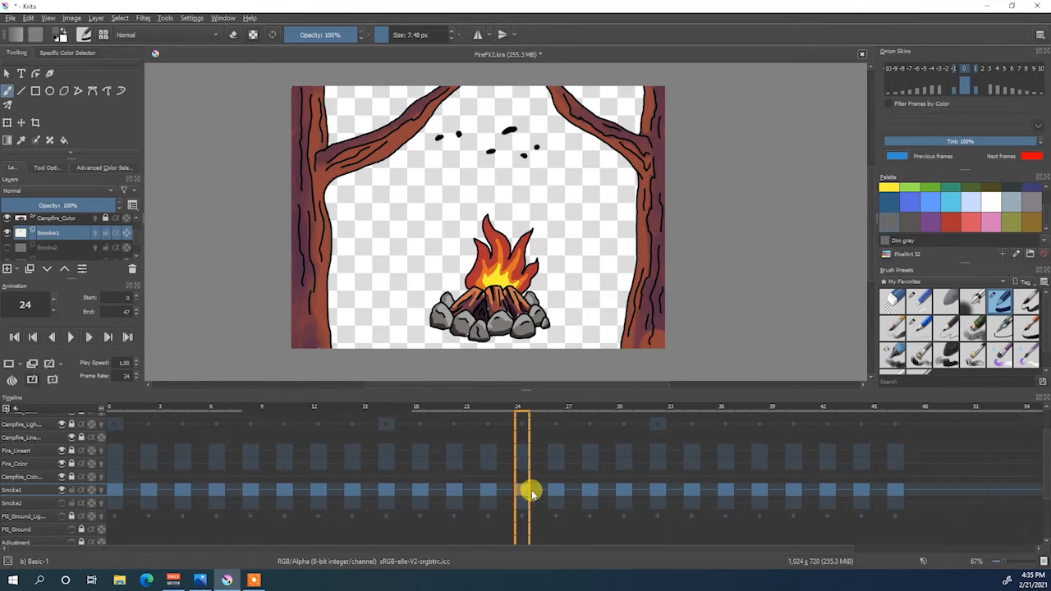
pyautogui.click(556, 491)
pyautogui.click(623, 491)
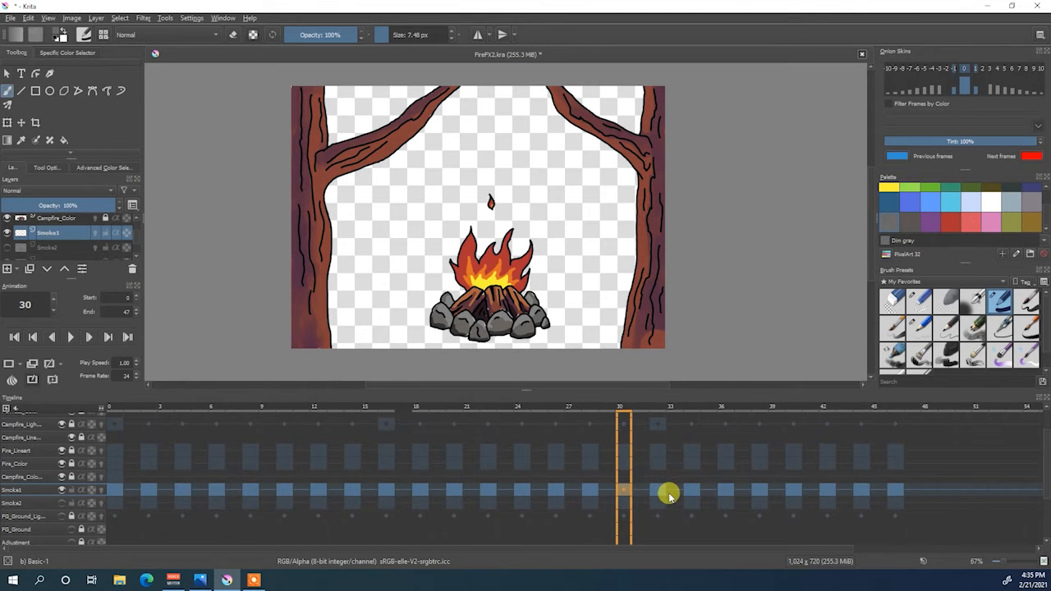
pyautogui.click(688, 491)
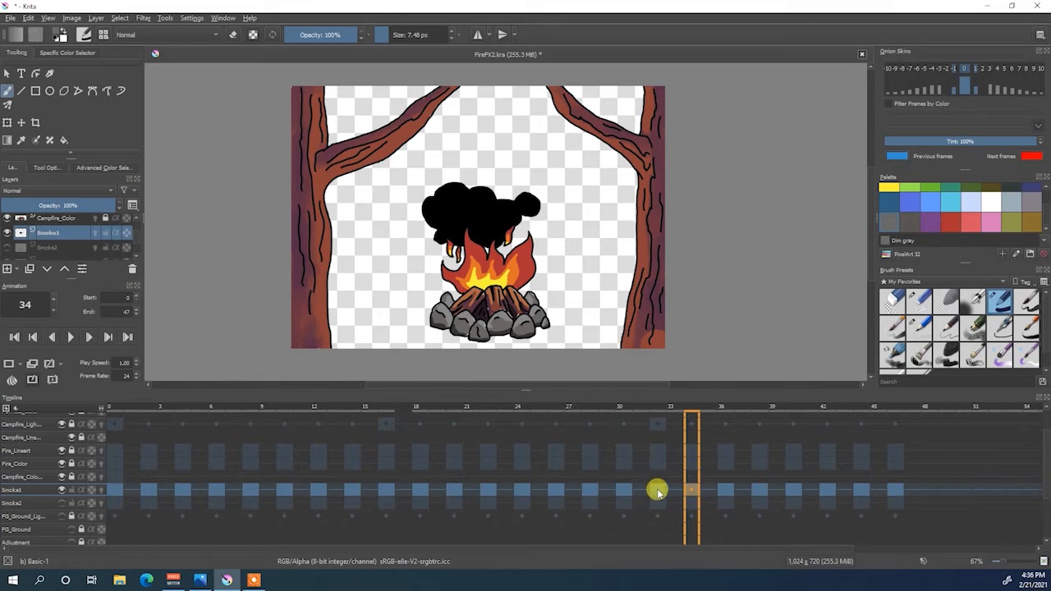
# Paint dim gray highlights on the black smoke puffs of the Smoke1 layer at frames 32 and 34
pyautogui.click(657, 491)
pyautogui.moveTo(459, 220); pyautogui.dragTo(515, 220)
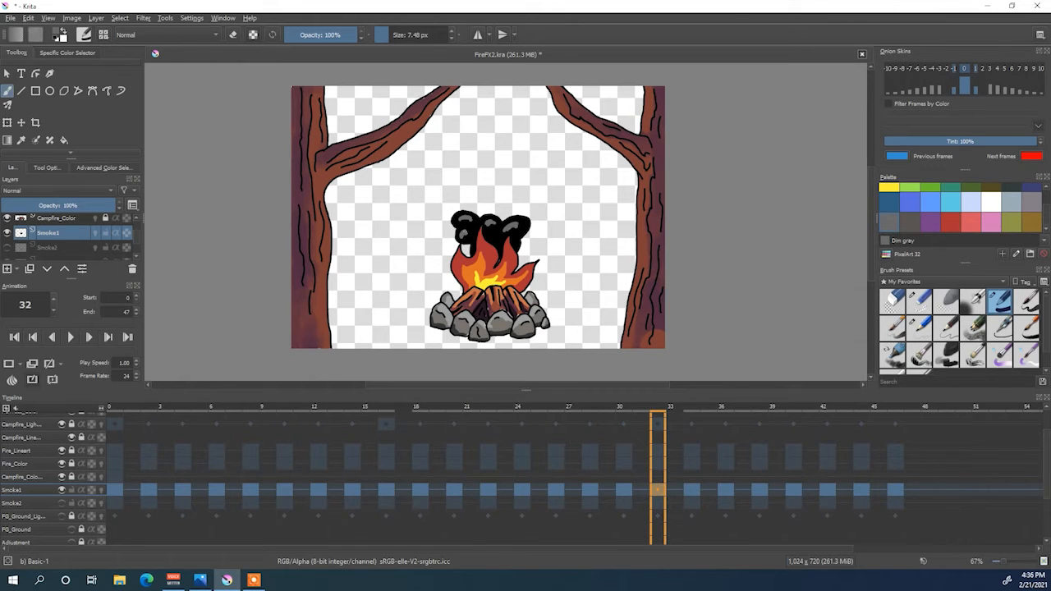
pyautogui.moveTo(496, 240); pyautogui.dragTo(502, 240)
pyautogui.click(690, 489)
pyautogui.moveTo(441, 206)
pyautogui.mouseDown()
pyautogui.moveTo(436, 213)
pyautogui.moveTo(458, 189)
pyautogui.moveTo(457, 212)
pyautogui.moveTo(486, 191)
pyautogui.moveTo(502, 213)
pyautogui.moveTo(529, 199)
pyautogui.mouseUp()
pyautogui.moveTo(475, 231); pyautogui.dragTo(496, 228)
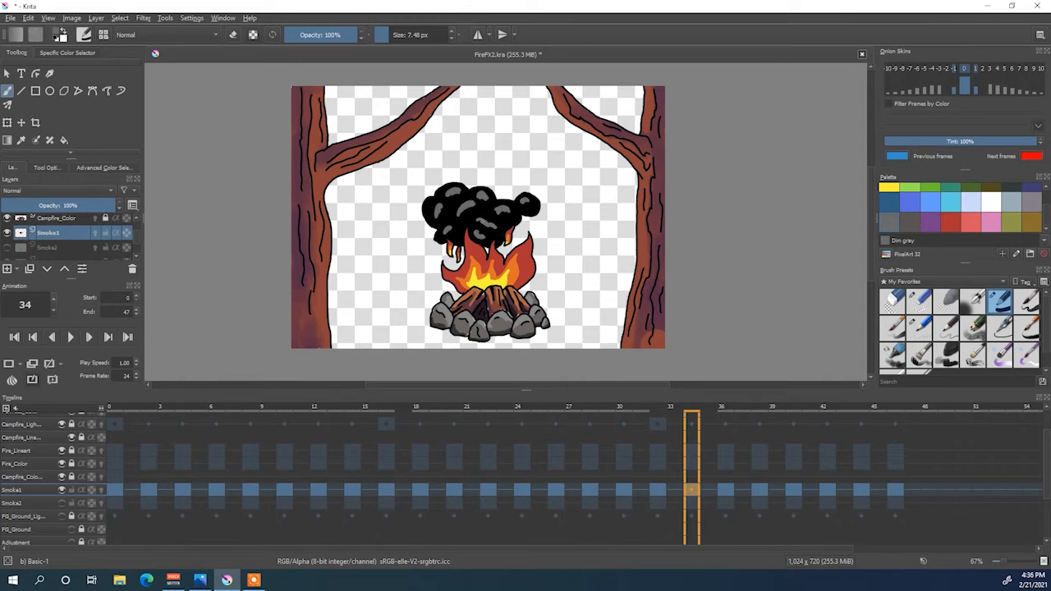
# Paint dim gray highlights on the Smoke1 drawings at frames 36 and 38
pyautogui.press('.')
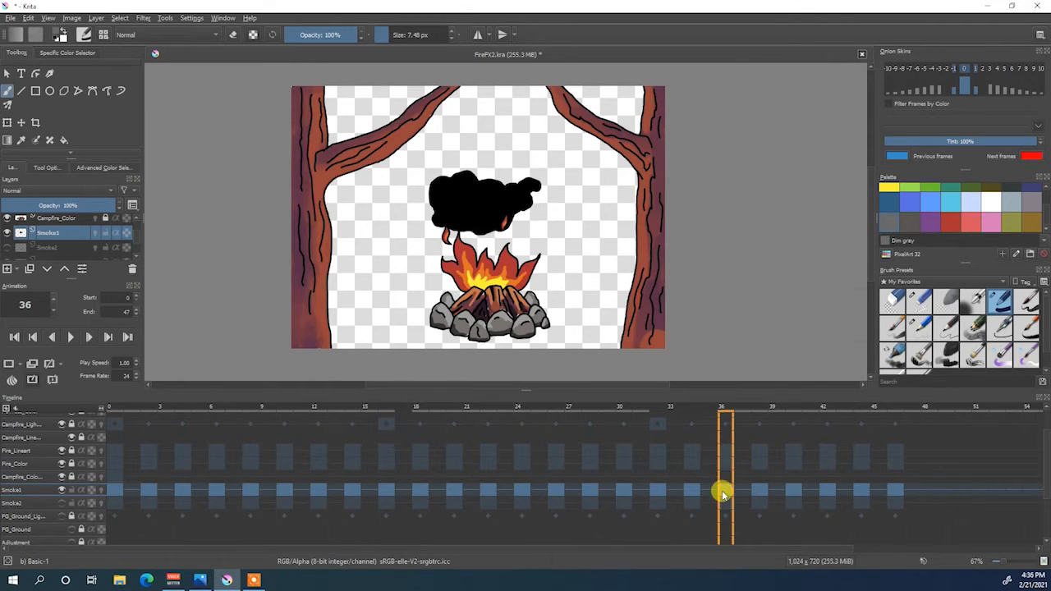
pyautogui.moveTo(447, 200)
pyautogui.mouseDown()
pyautogui.moveTo(496, 207)
pyautogui.moveTo(466, 178)
pyautogui.moveTo(493, 189)
pyautogui.moveTo(484, 188)
pyautogui.mouseUp()
pyautogui.moveTo(440, 216); pyautogui.dragTo(459, 221)
pyautogui.moveTo(526, 186); pyautogui.dragTo(536, 185)
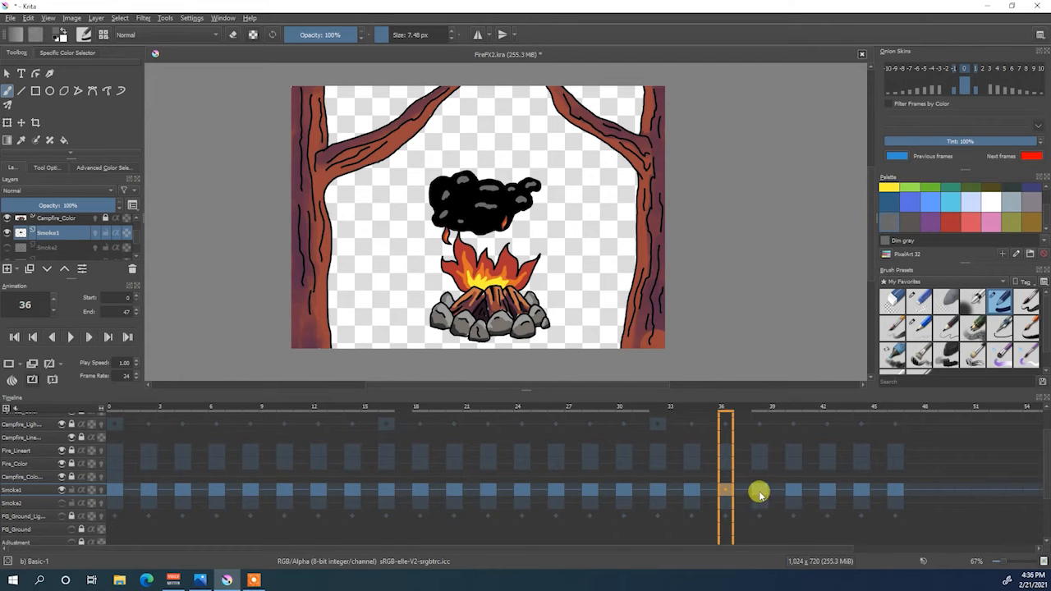
pyautogui.click(759, 490)
pyautogui.moveTo(441, 189)
pyautogui.mouseDown()
pyautogui.moveTo(471, 168)
pyautogui.moveTo(461, 174)
pyautogui.moveTo(499, 180)
pyautogui.moveTo(476, 184)
pyautogui.moveTo(533, 175)
pyautogui.mouseUp()
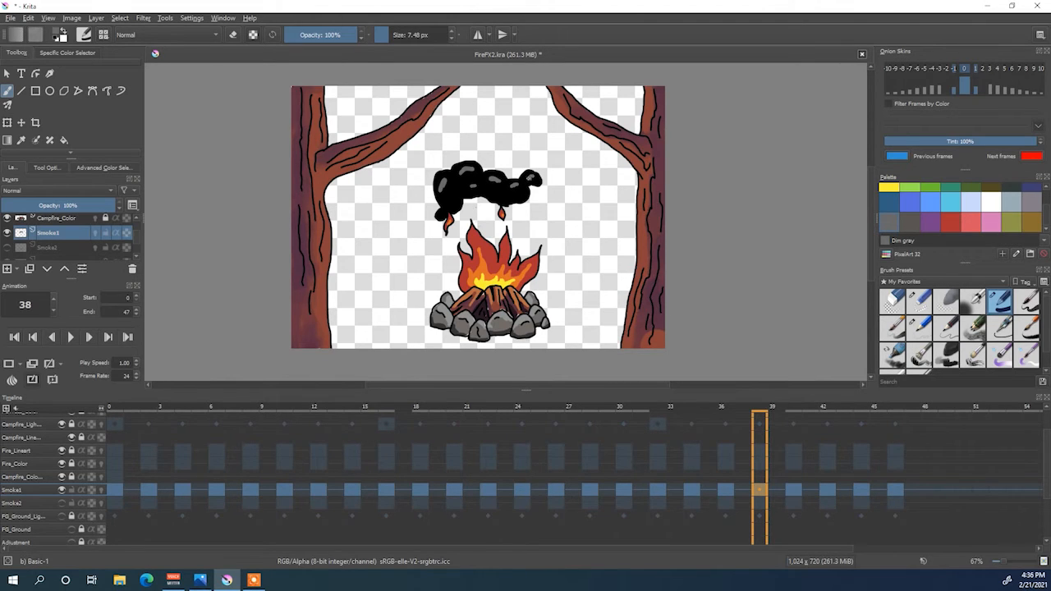
# Add a dim gray highlight to the Smoke1 drawing at frame 40 and check the remaining drawings up to frame 46
pyautogui.click(792, 490)
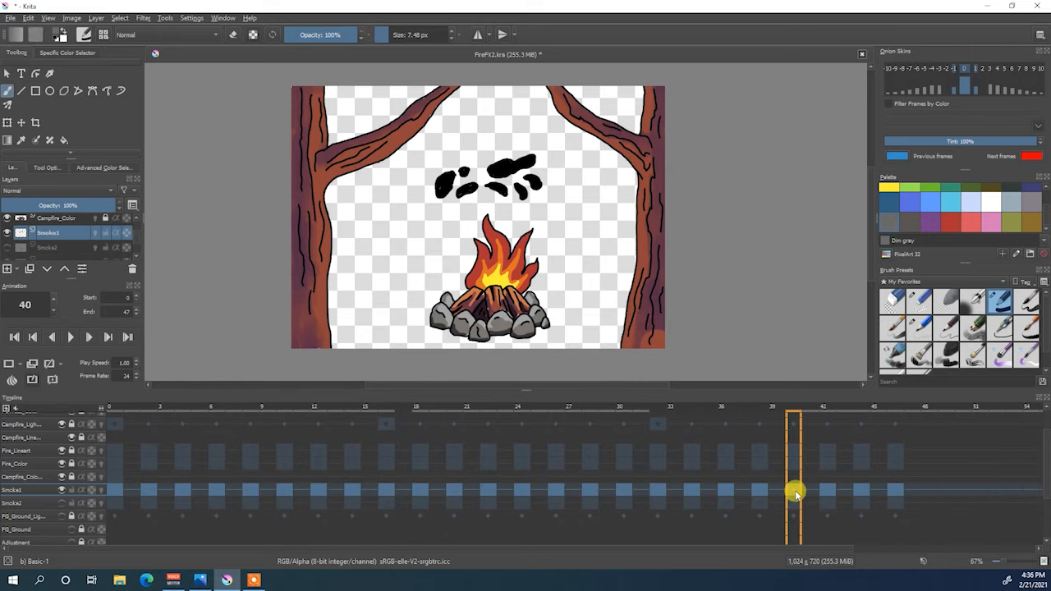
pyautogui.moveTo(498, 168); pyautogui.dragTo(507, 164)
pyautogui.click(824, 490)
pyautogui.click(858, 490)
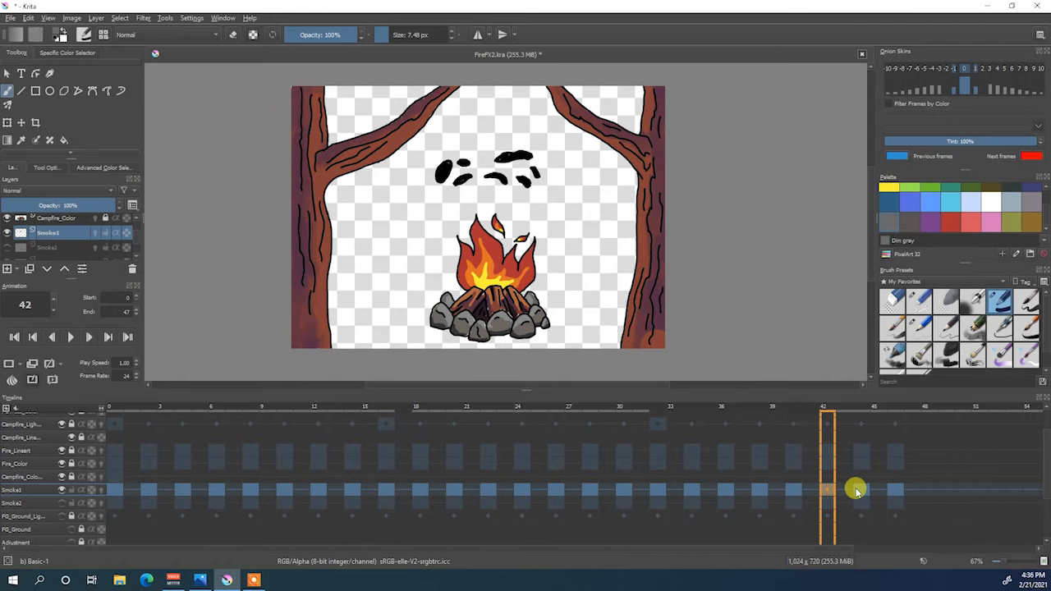
pyautogui.click(893, 490)
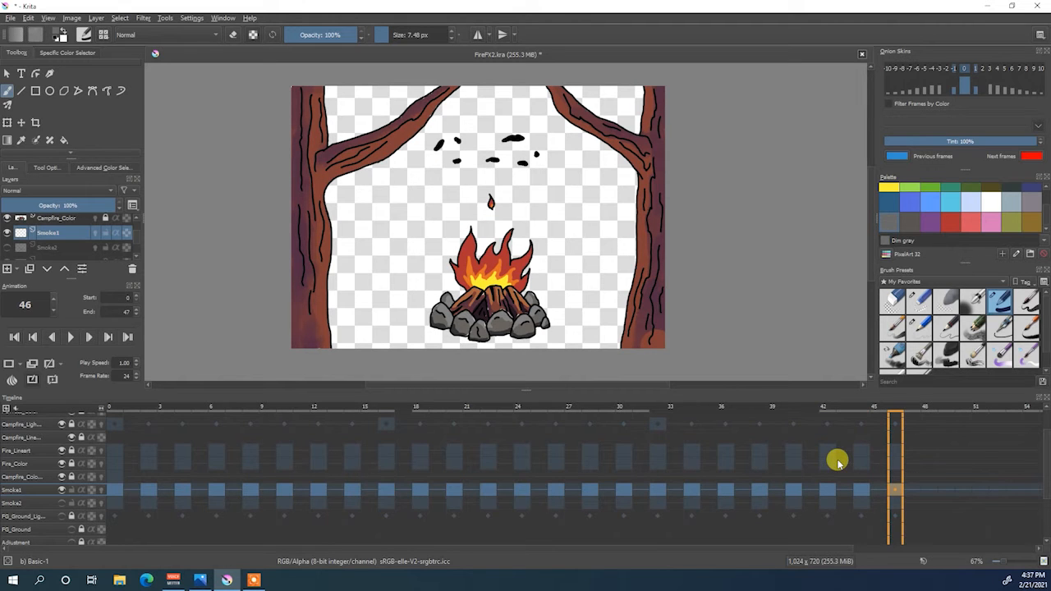
# Return to frame 0 and play the animation to review the highlighted smoke, stopping playback when done
pyautogui.click(118, 490)
pyautogui.click(69, 336)
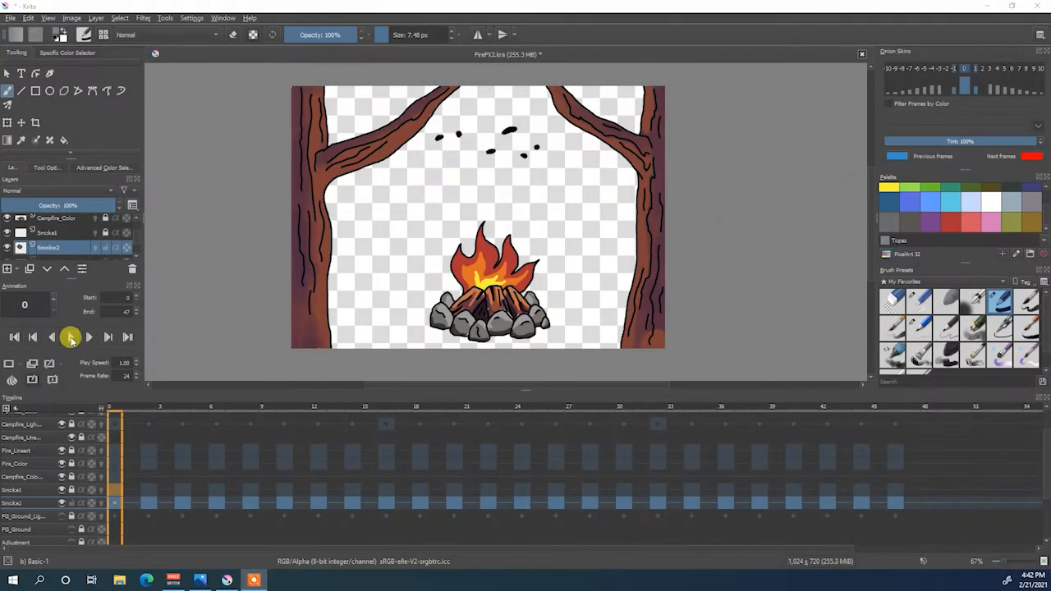
pyautogui.click(71, 338)
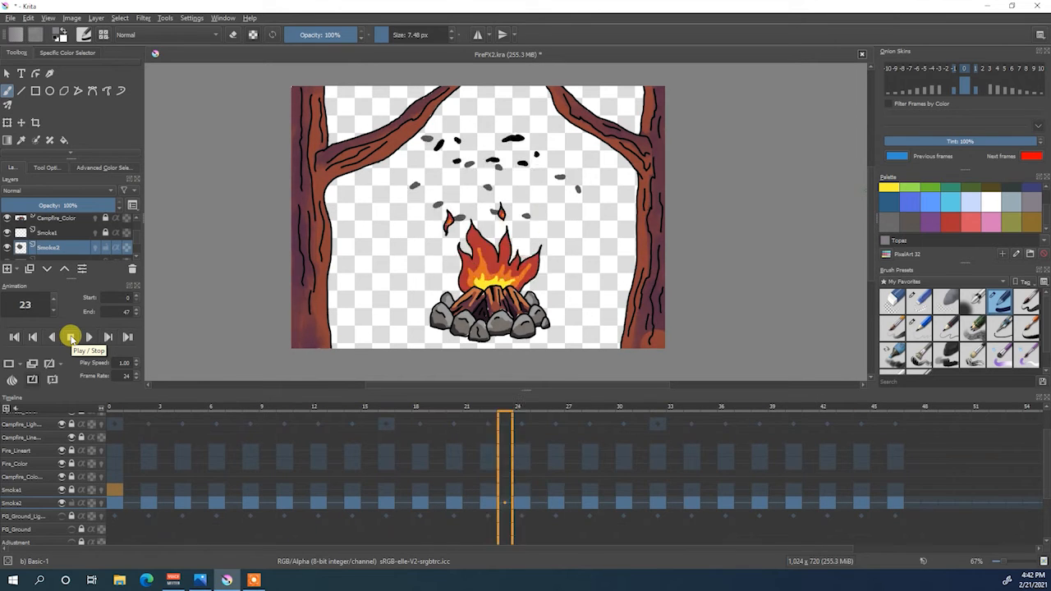
pyautogui.click(72, 338)
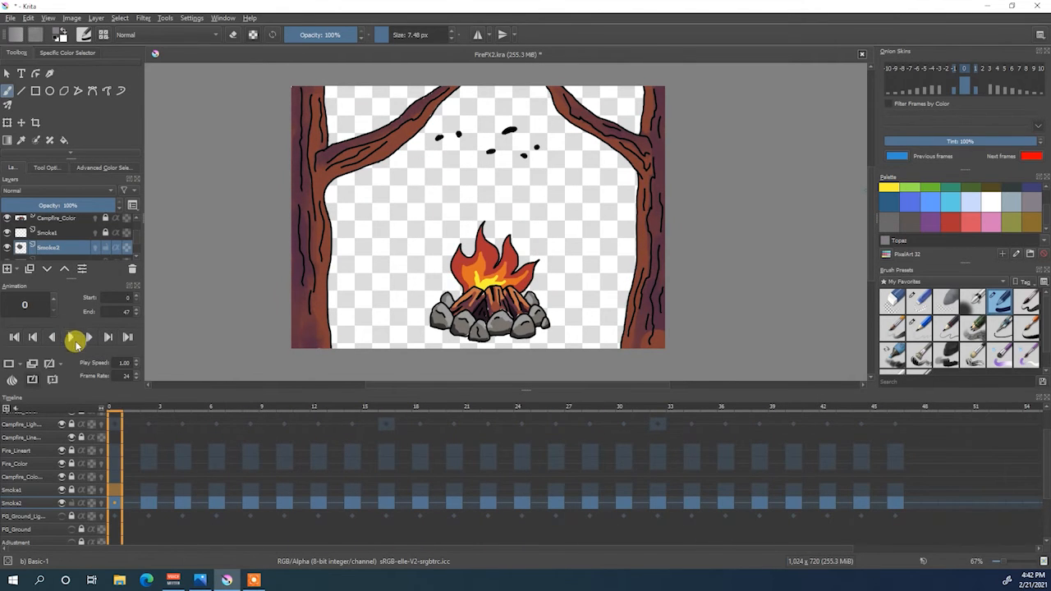
# Duplicate the Smoke1 and Smoke2 layers together and unlock the copy of Smoke1
pyautogui.click(43, 234)
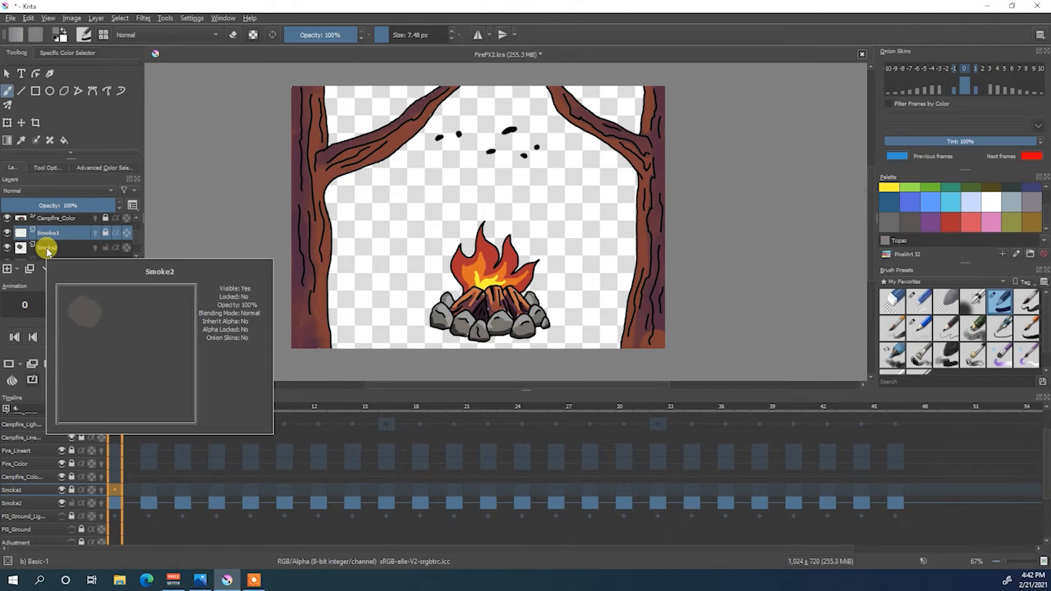
pyautogui.keyDown('ctrl'); pyautogui.click(47, 249); pyautogui.keyUp('ctrl')
pyautogui.rightClick(47, 251)
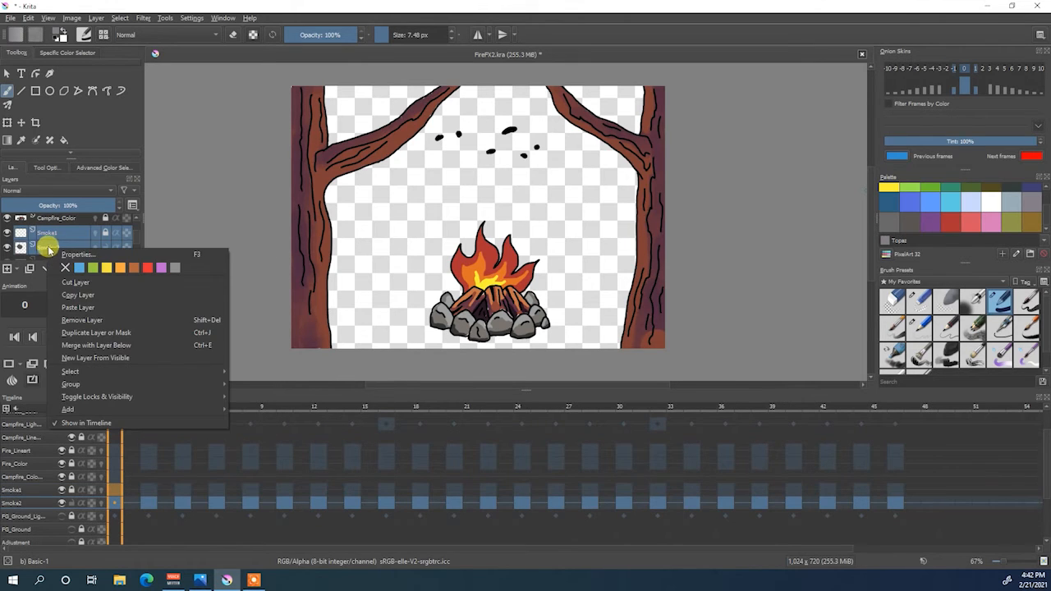
pyautogui.click(111, 334)
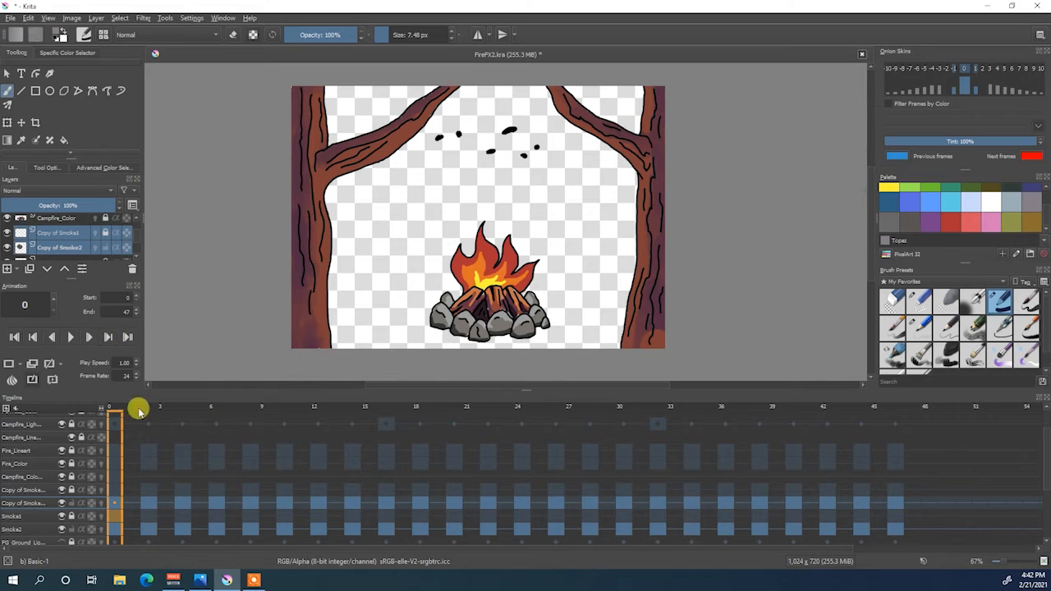
pyautogui.click(117, 492)
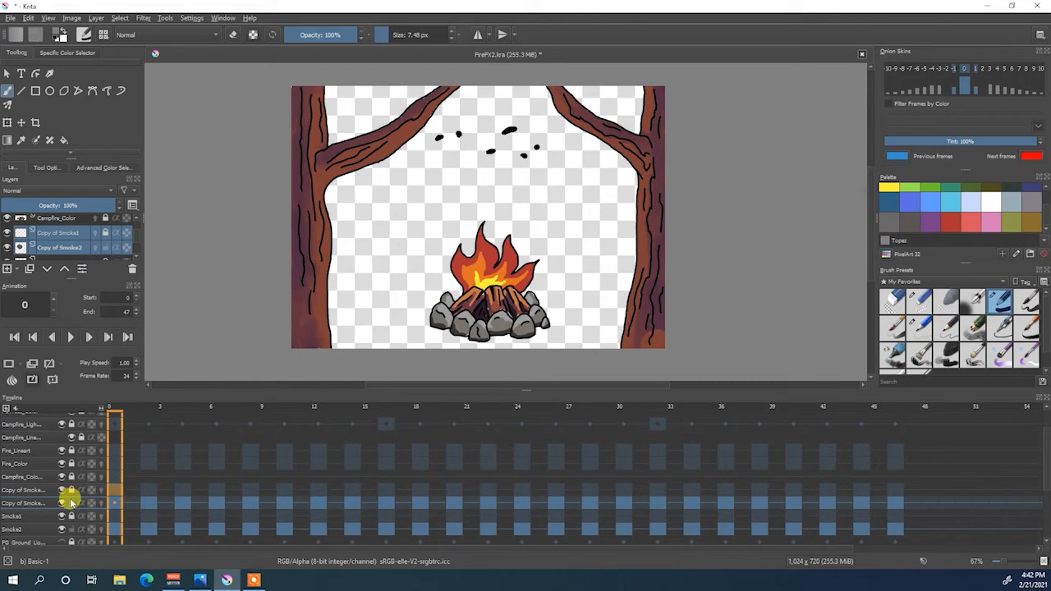
pyautogui.click(73, 489)
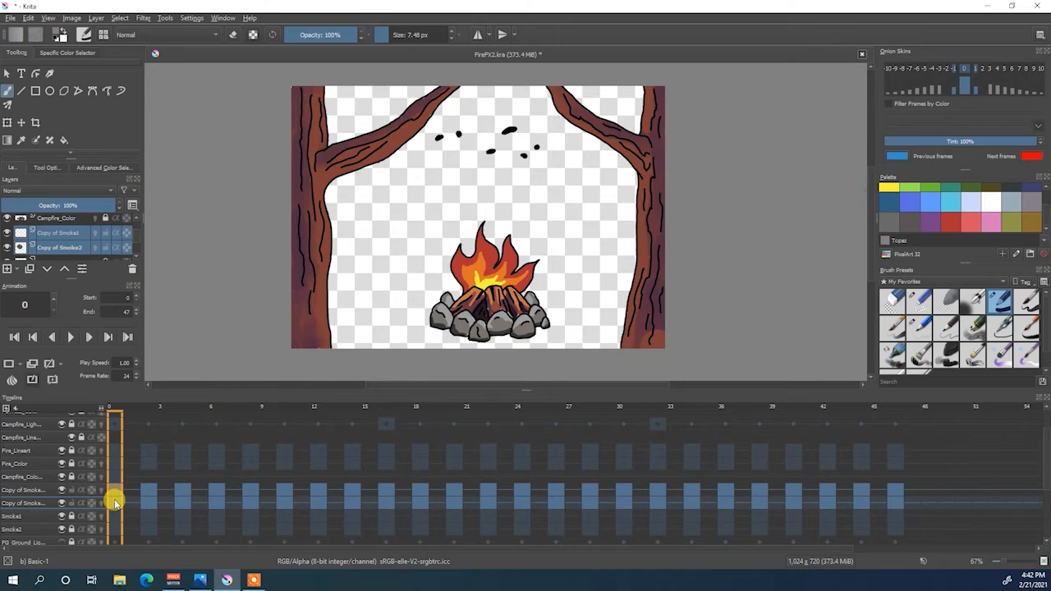
# Shift all keyframes of both smoke copies 8 frames later so that they start at frame 8
pyautogui.keyDown('shift'); pyautogui.click(895, 491); pyautogui.keyUp('shift')
pyautogui.keyDown('shift'); pyautogui.click(894, 501); pyautogui.keyUp('shift')
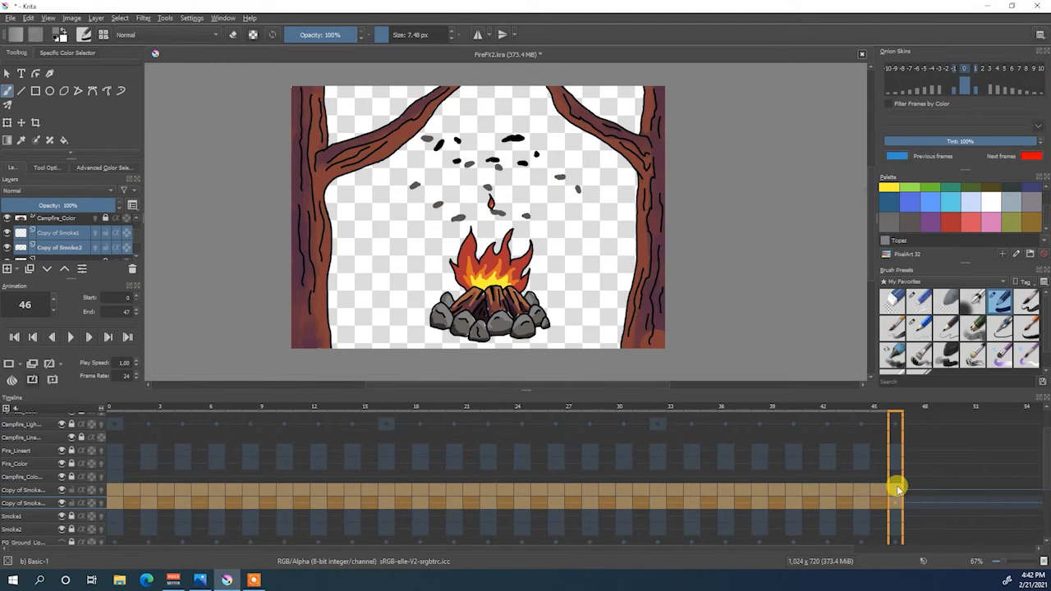
pyautogui.moveTo(115, 490); pyautogui.dragTo(239, 483)
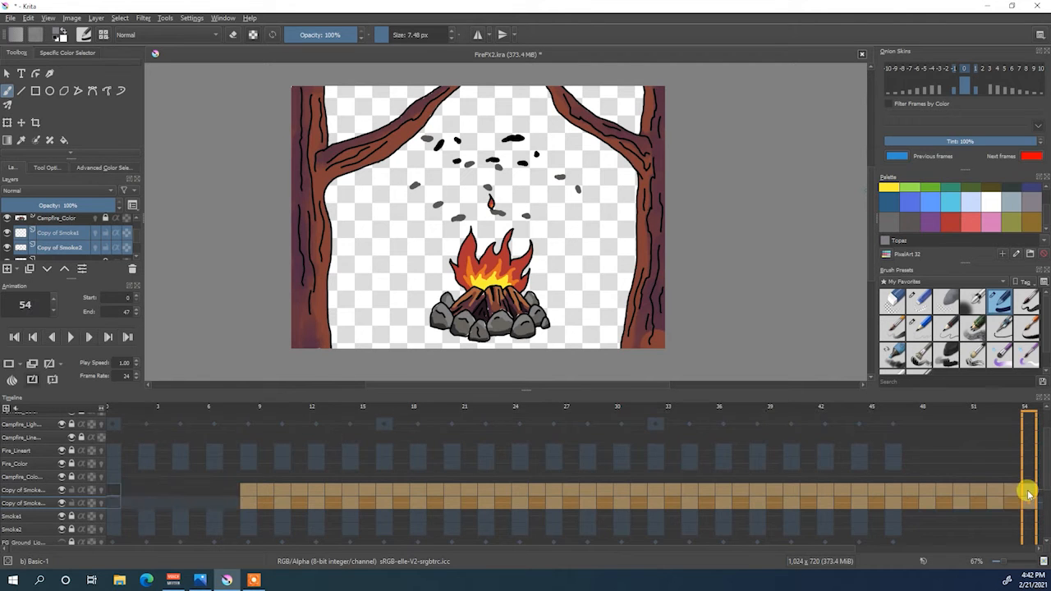
pyautogui.click(959, 452)
pyautogui.moveTo(913, 476); pyautogui.dragTo(1009, 507)
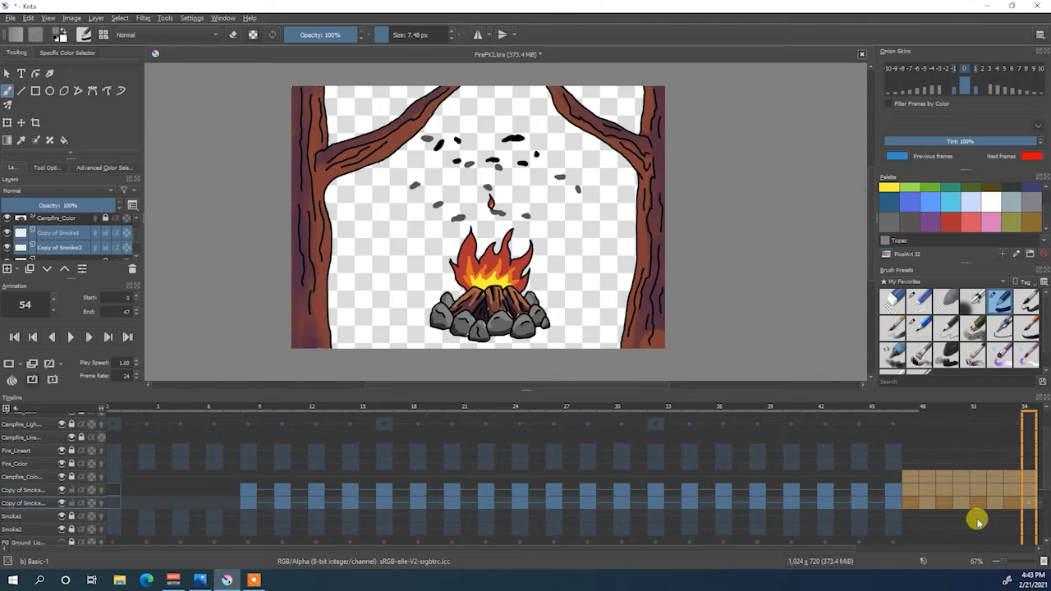
pyautogui.click(978, 514)
pyautogui.click(926, 487)
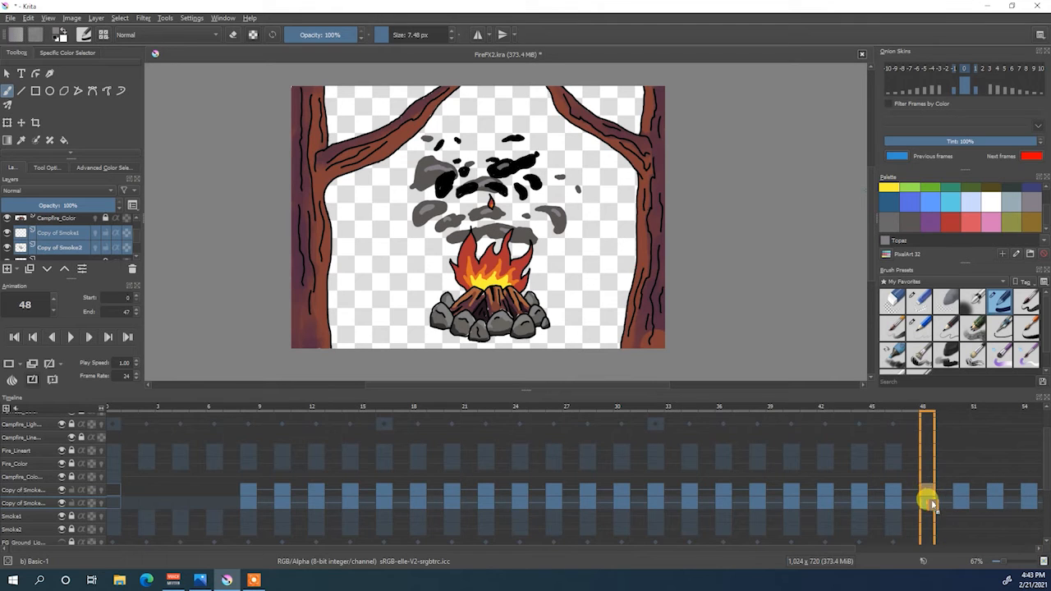
pyautogui.click(947, 513)
# Move the keyframes at frames 48 to 54 of both smoke copies to the start of the timeline at frame 0
pyautogui.click(926, 494)
pyautogui.keyDown('shift'); pyautogui.click(1030, 491); pyautogui.keyUp('shift')
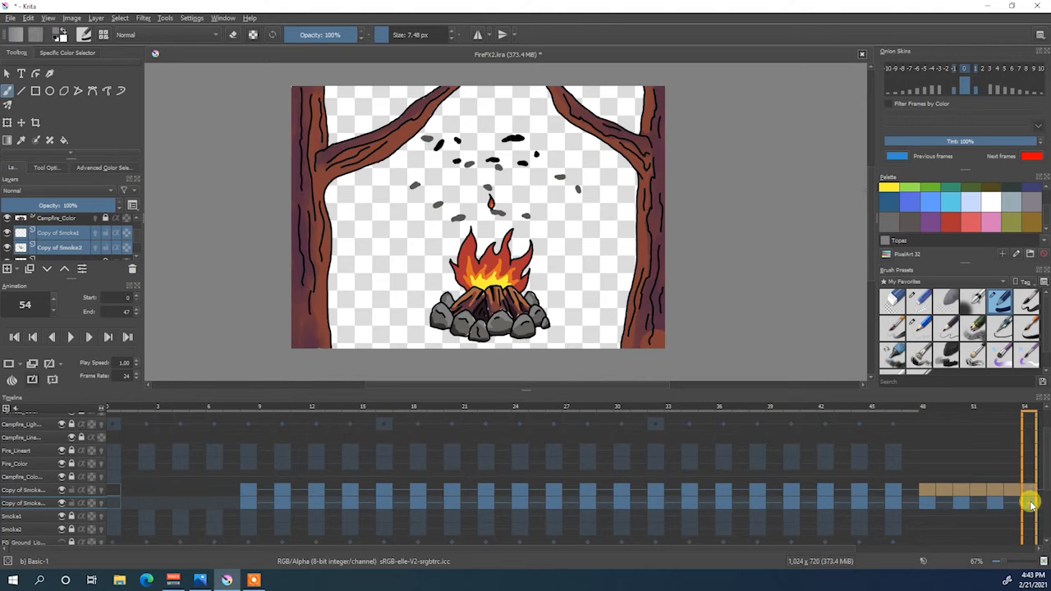
pyautogui.keyDown('shift'); pyautogui.click(1032, 503); pyautogui.keyUp('shift')
pyautogui.moveTo(959, 492); pyautogui.dragTo(146, 491)
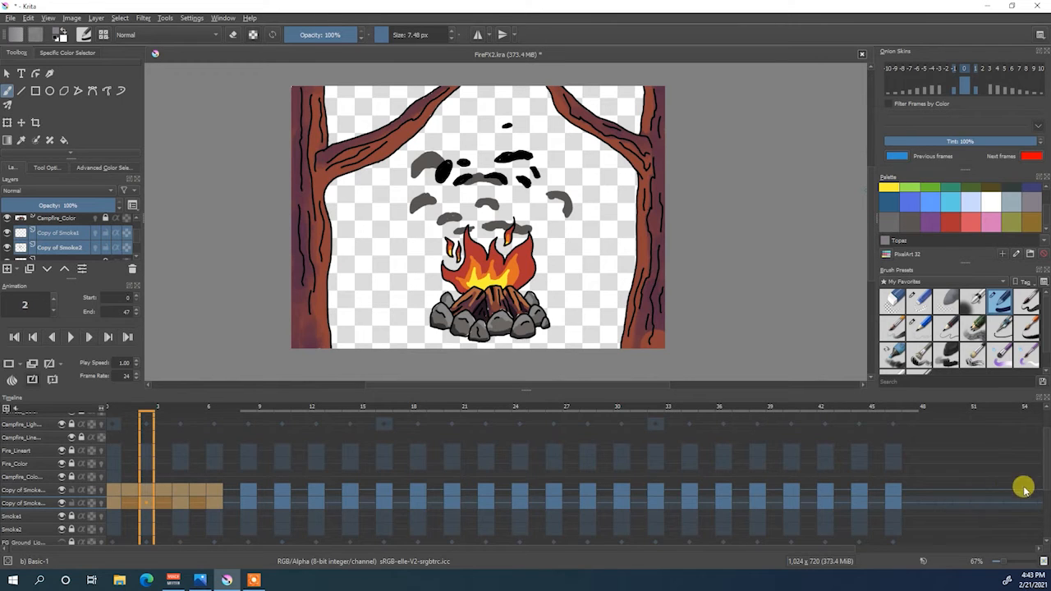
pyautogui.click(994, 506)
# Preview the playback from frame 0 and lower the opacity of both smoke copies to 68%
pyautogui.click(119, 496)
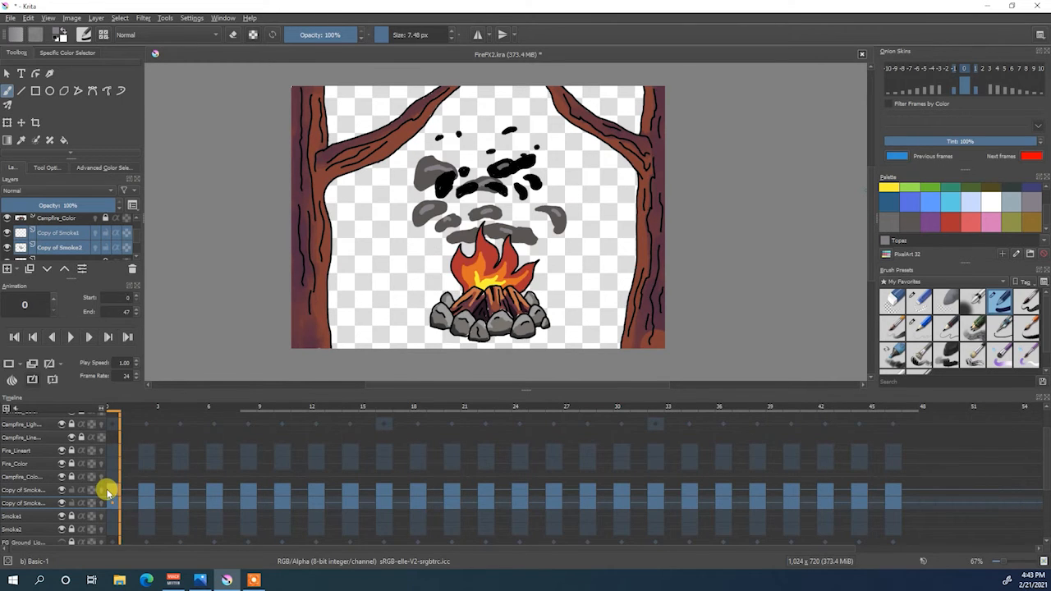
pyautogui.click(68, 337)
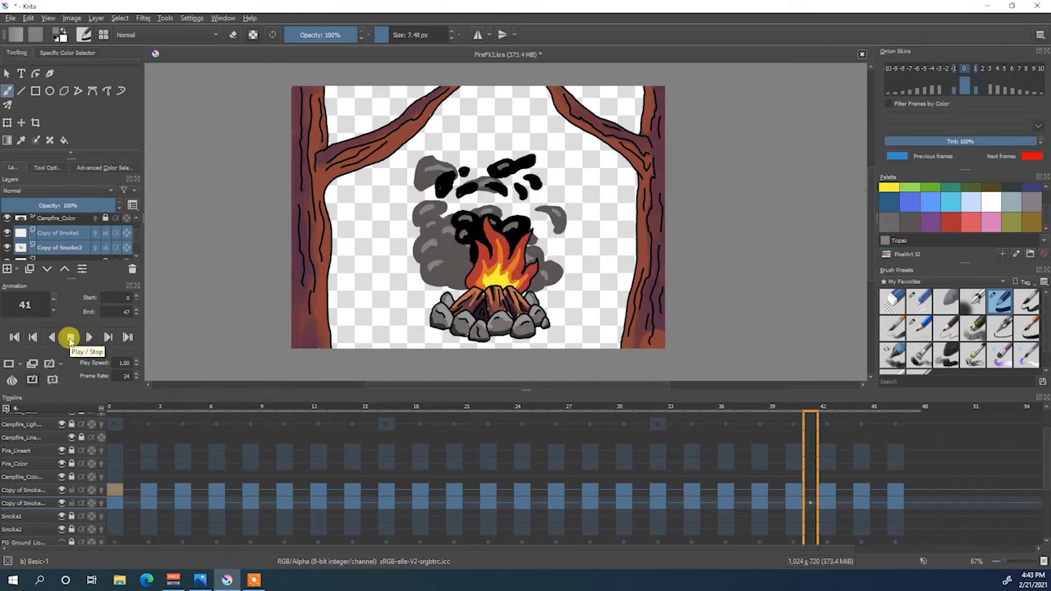
pyautogui.click(70, 338)
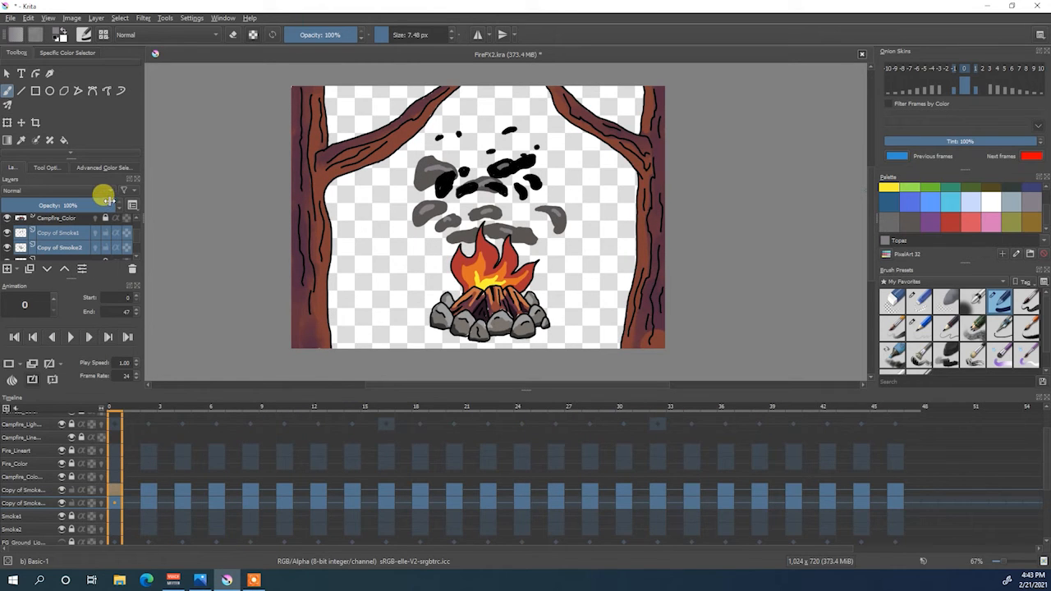
pyautogui.moveTo(106, 203); pyautogui.dragTo(60, 206)
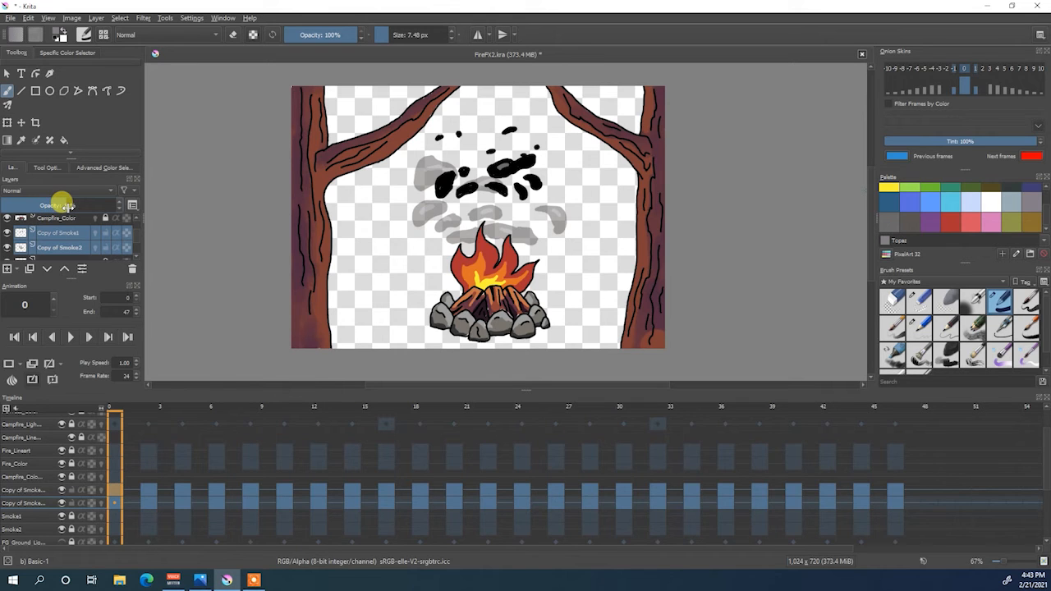
pyautogui.moveTo(79, 206); pyautogui.dragTo(80, 207)
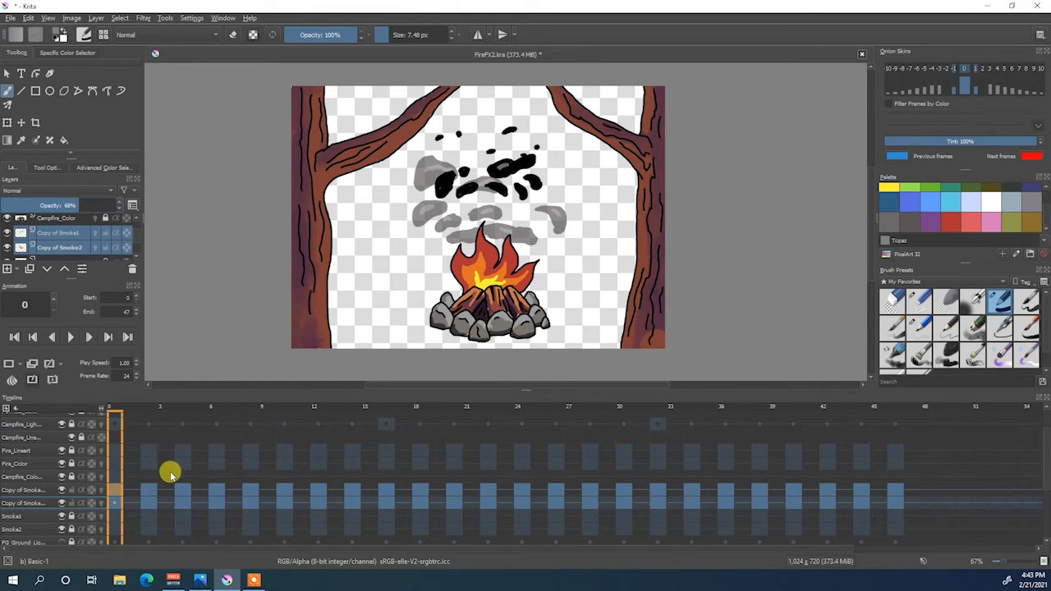
# Unlock the original Smoke1 and Smoke2 layers, lower their opacity to about 87% and 79%, and play the animation
pyautogui.click(17, 517)
pyautogui.click(72, 516)
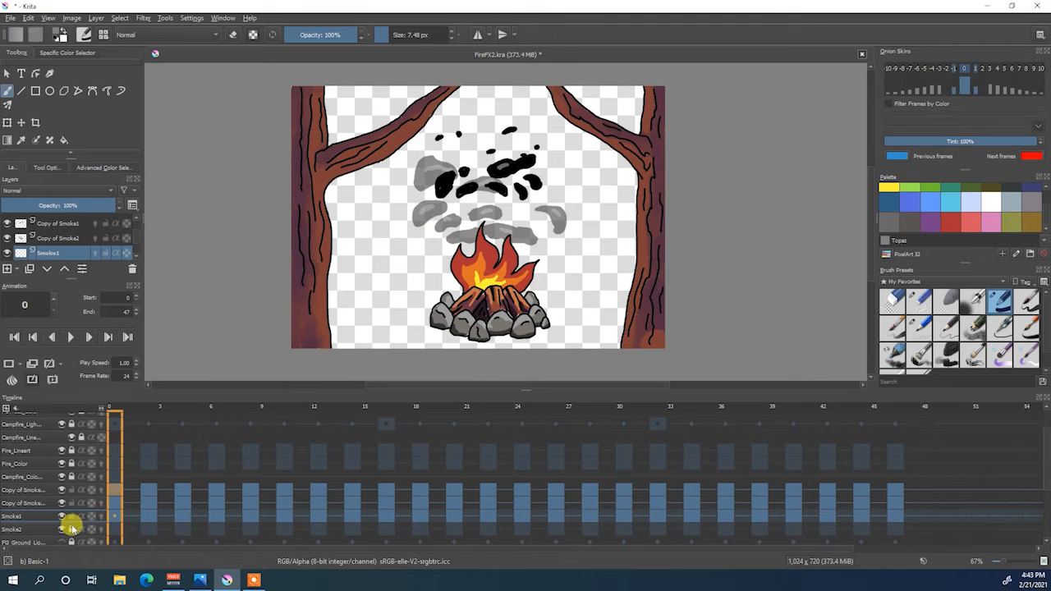
pyautogui.click(72, 529)
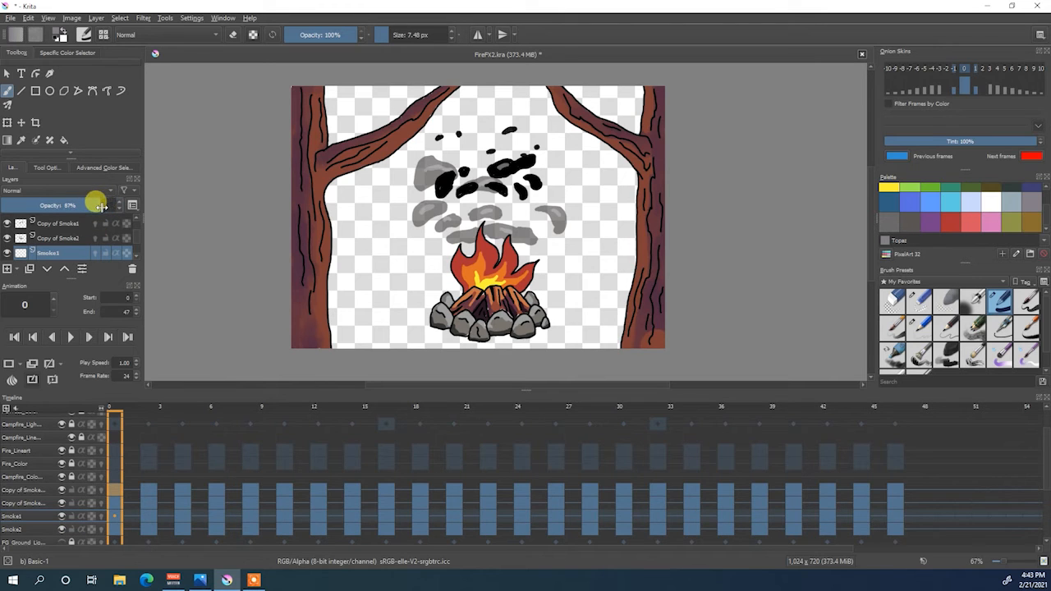
pyautogui.click(28, 530)
pyautogui.moveTo(110, 208); pyautogui.dragTo(96, 206)
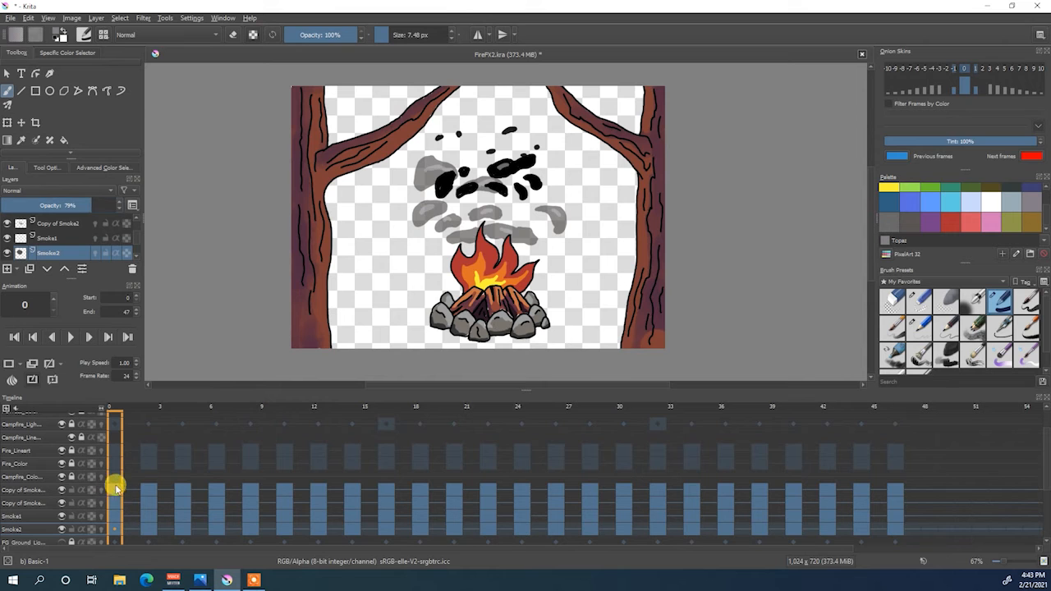
pyautogui.click(72, 337)
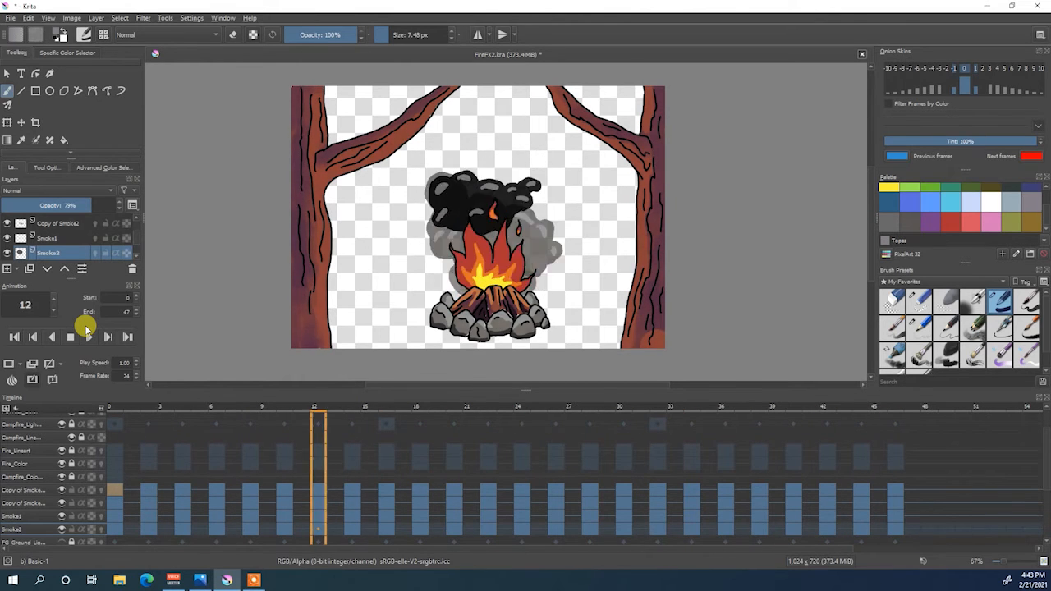
# Lower the opacity of the original Smoke1 layer to 55% and preview the animation
pyautogui.click(70, 337)
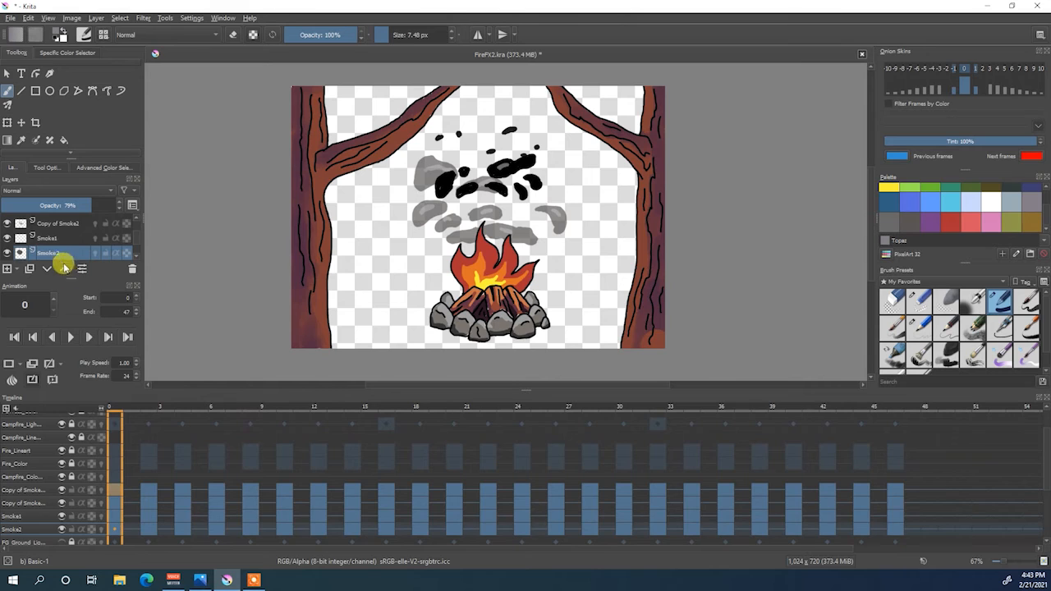
pyautogui.click(53, 239)
pyautogui.moveTo(87, 205); pyautogui.dragTo(56, 208)
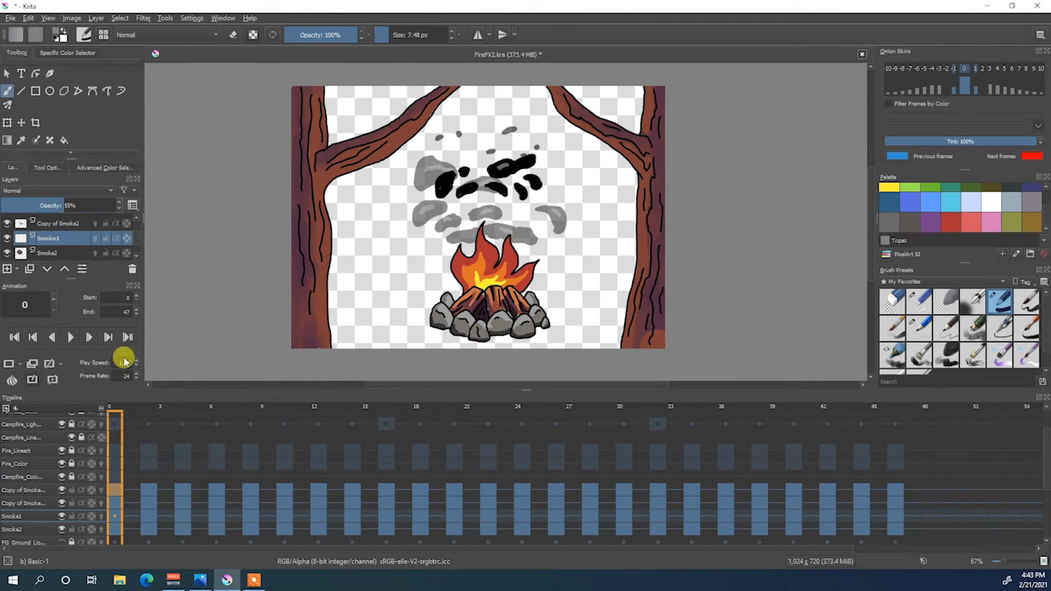
pyautogui.click(73, 337)
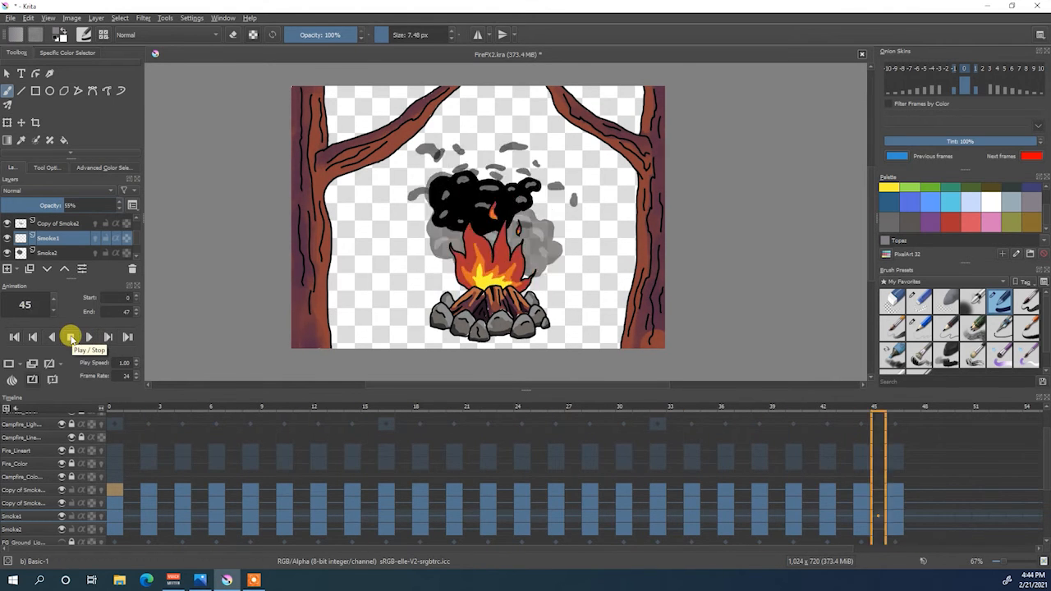
pyautogui.click(71, 336)
# Lower the opacity of the Copy of Smoke1 layer to 62% and preview the animation
pyautogui.scroll(1, 137, 222)
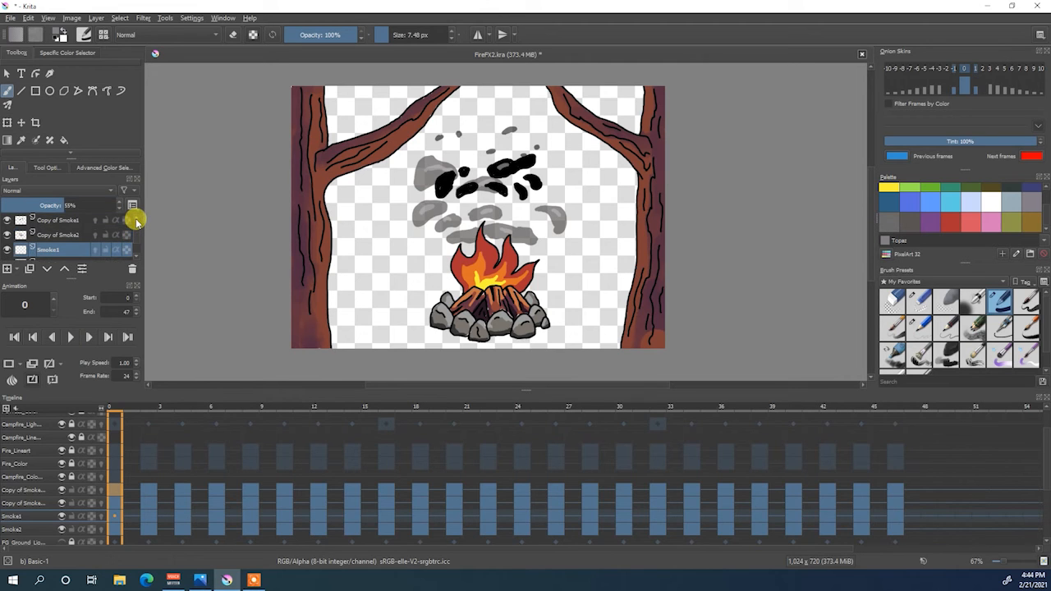
pyautogui.click(70, 222)
pyautogui.moveTo(110, 204); pyautogui.dragTo(68, 206)
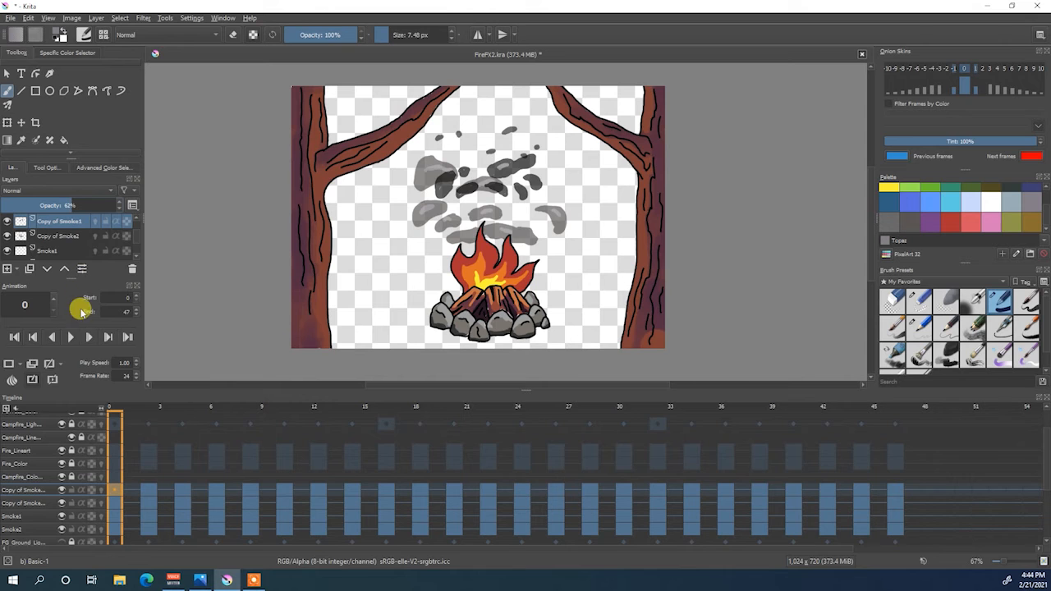
pyautogui.click(72, 337)
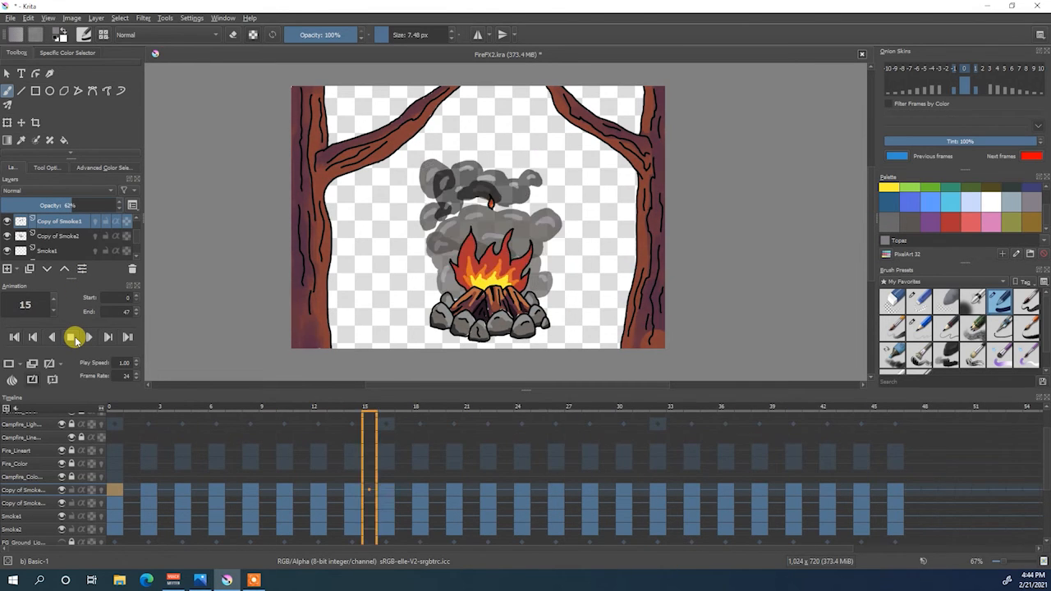
pyautogui.click(72, 337)
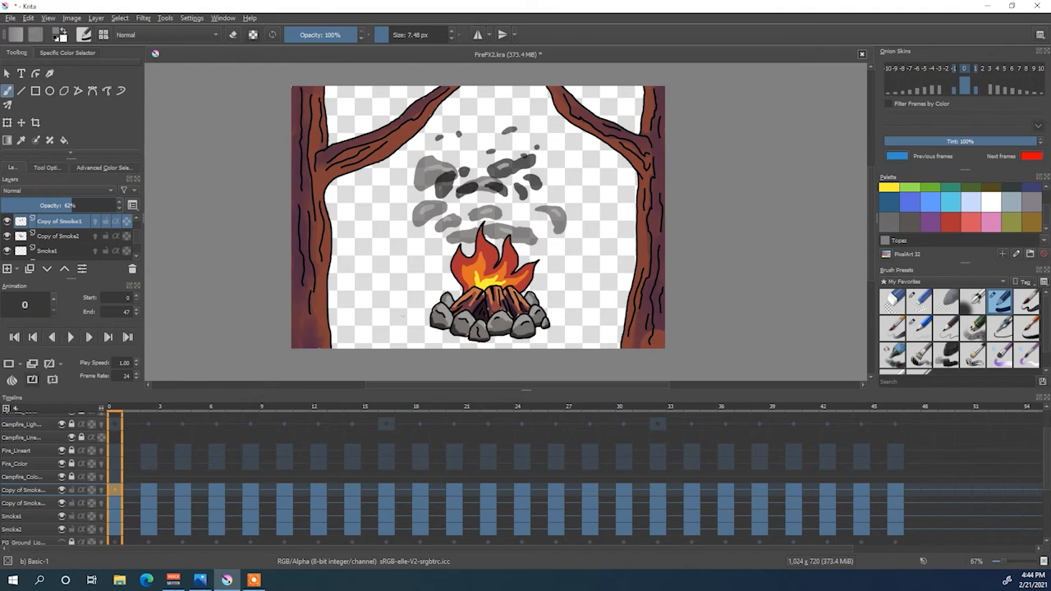
# Show the hidden scenery layers, from the foreground ground and Adjustment layers down through all the BG layers to Background
pyautogui.scroll(-2, 135, 234)
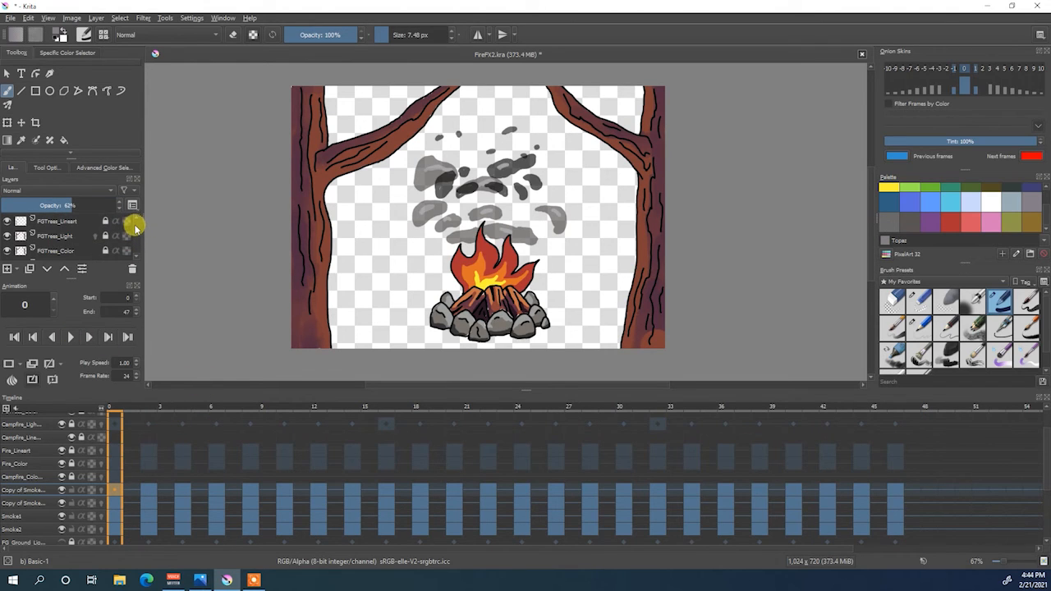
pyautogui.scroll(4, 136, 233)
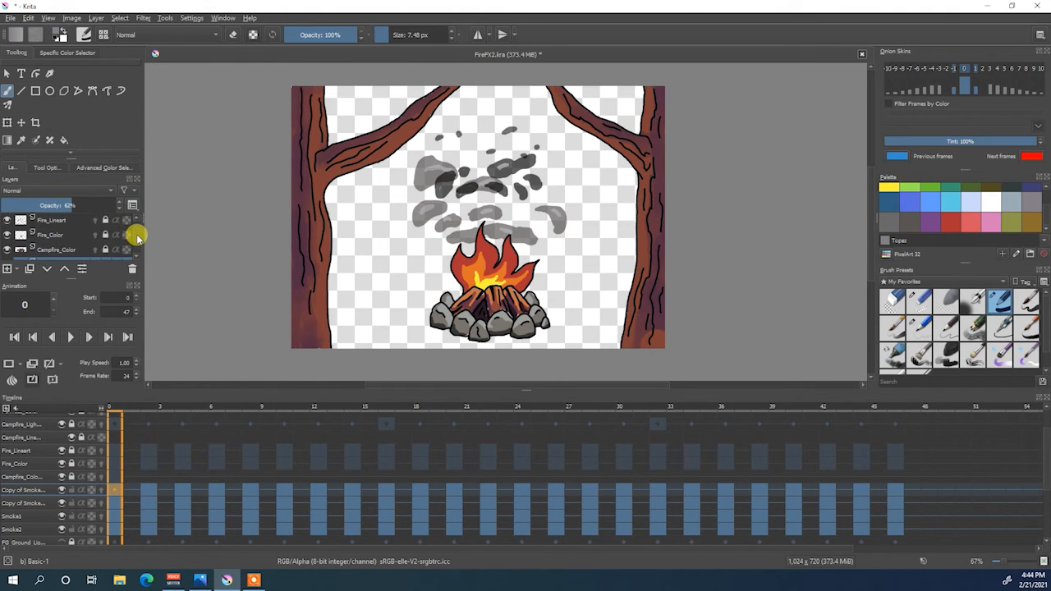
pyautogui.scroll(-5, 136, 236)
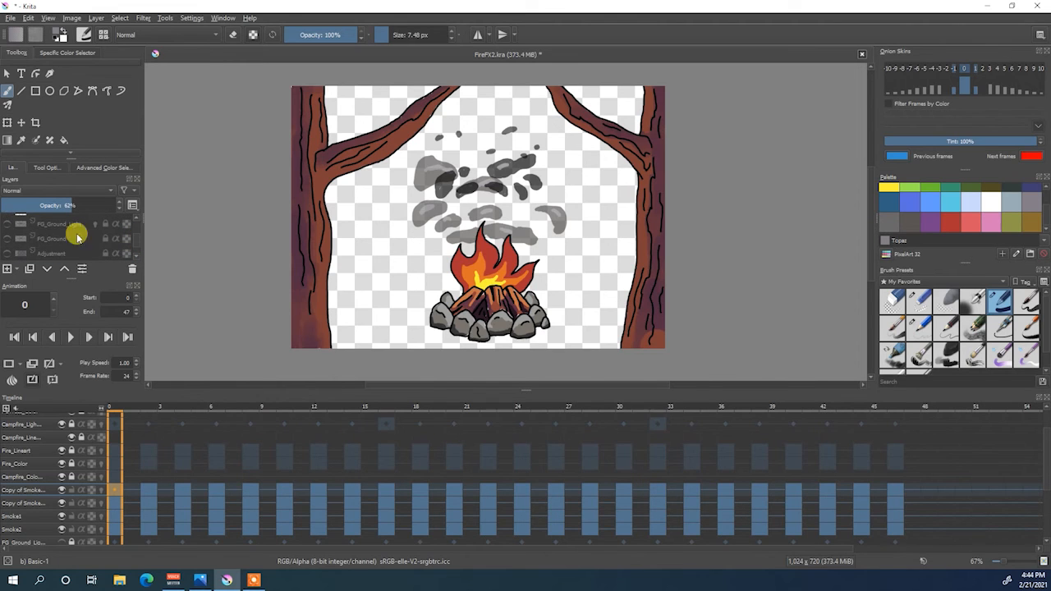
pyautogui.moveTo(6, 230); pyautogui.dragTo(7, 259)
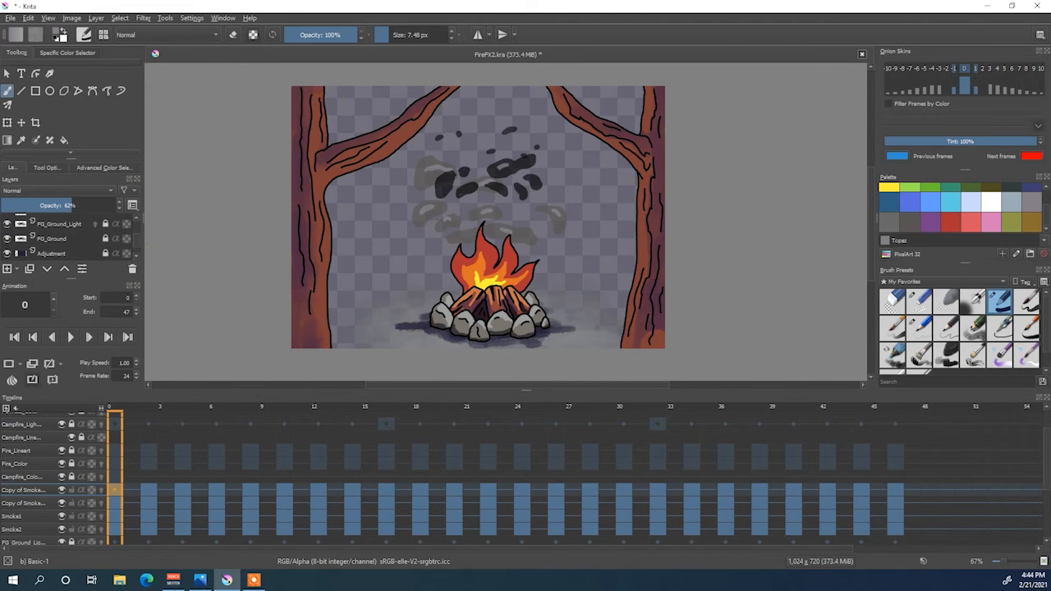
pyautogui.scroll(-2, 138, 240)
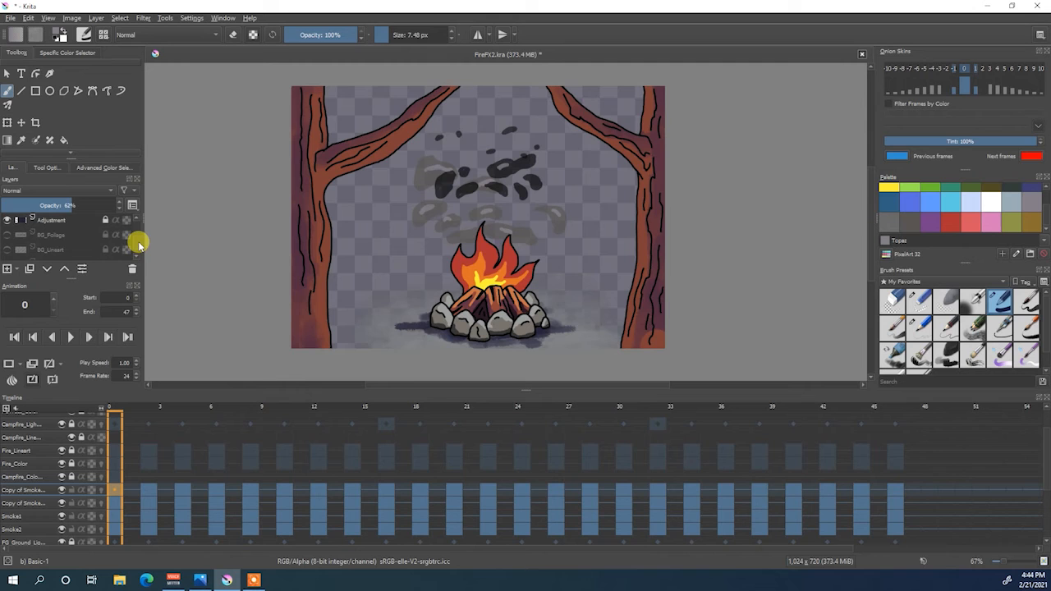
pyautogui.moveTo(9, 235); pyautogui.dragTo(9, 249)
pyautogui.scroll(-3, 134, 255)
pyautogui.moveTo(6, 227); pyautogui.dragTo(8, 252)
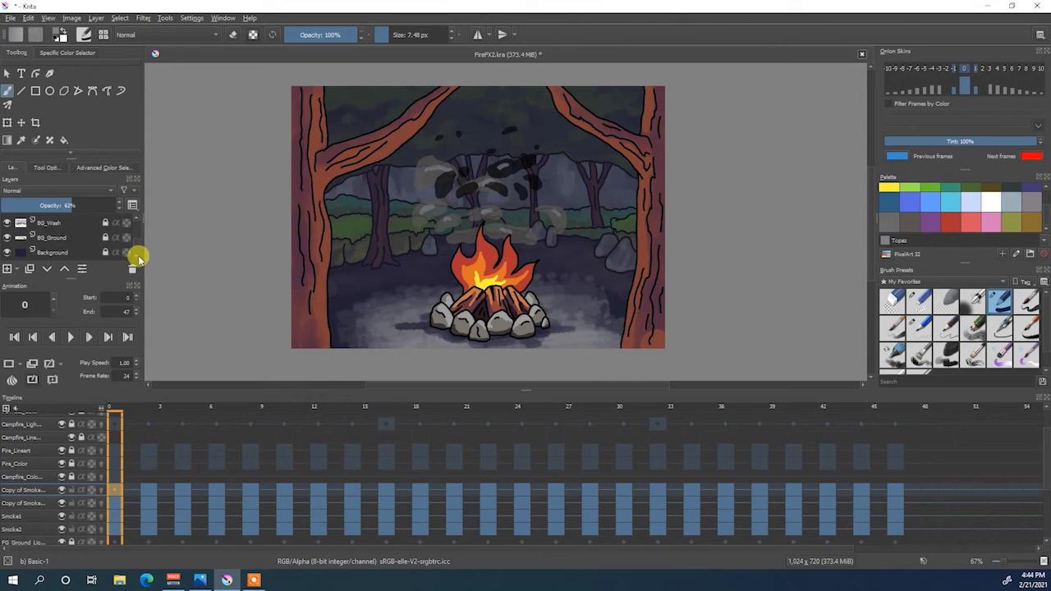
# Play the animation from frame 0 to check the smoke against the full forest background
pyautogui.scroll(8, 137, 244)
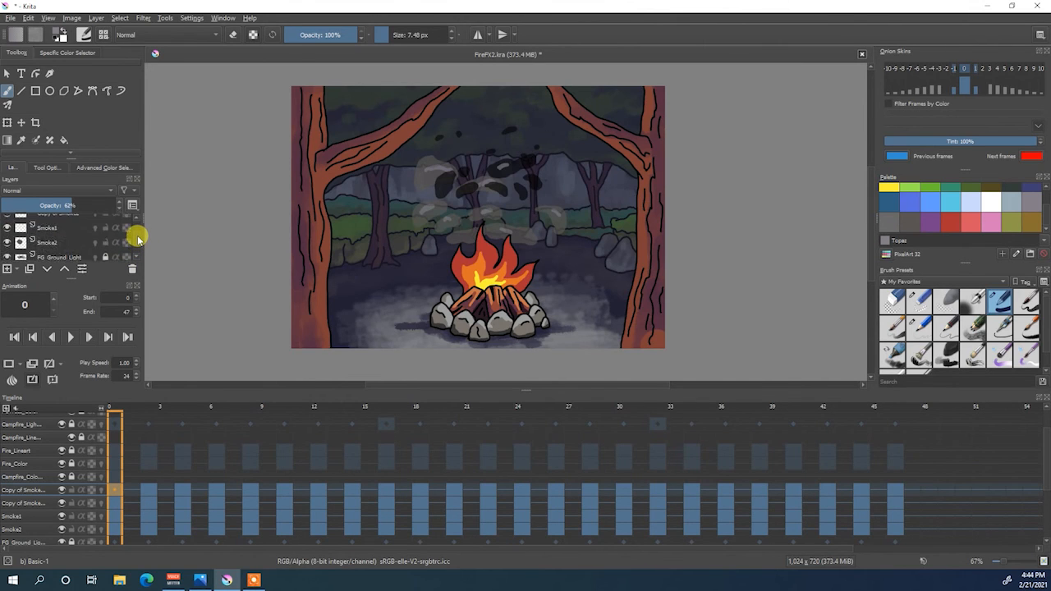
pyautogui.scroll(-8, 137, 239)
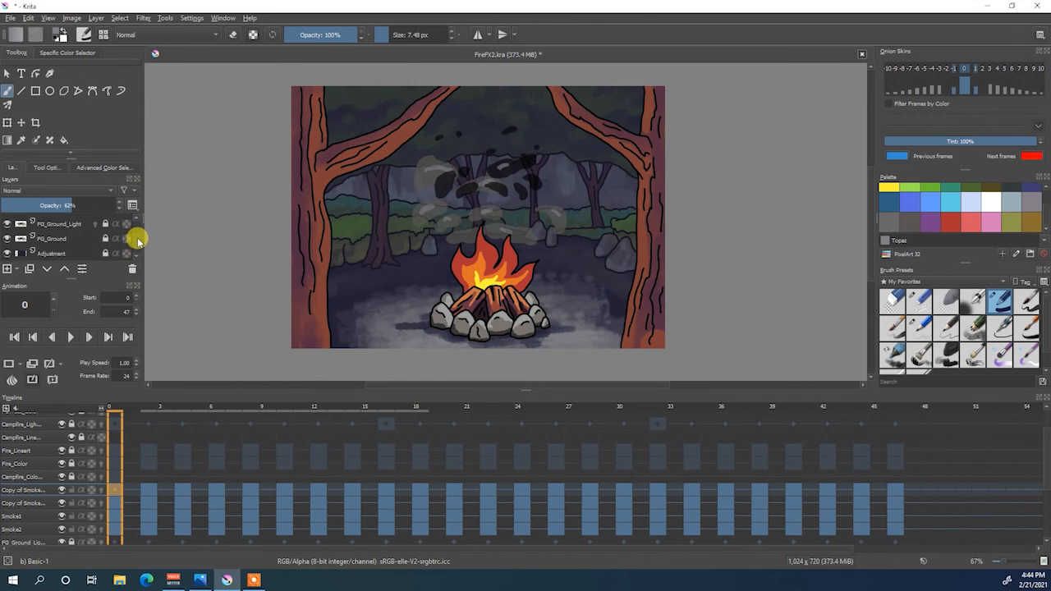
pyautogui.scroll(5, 138, 238)
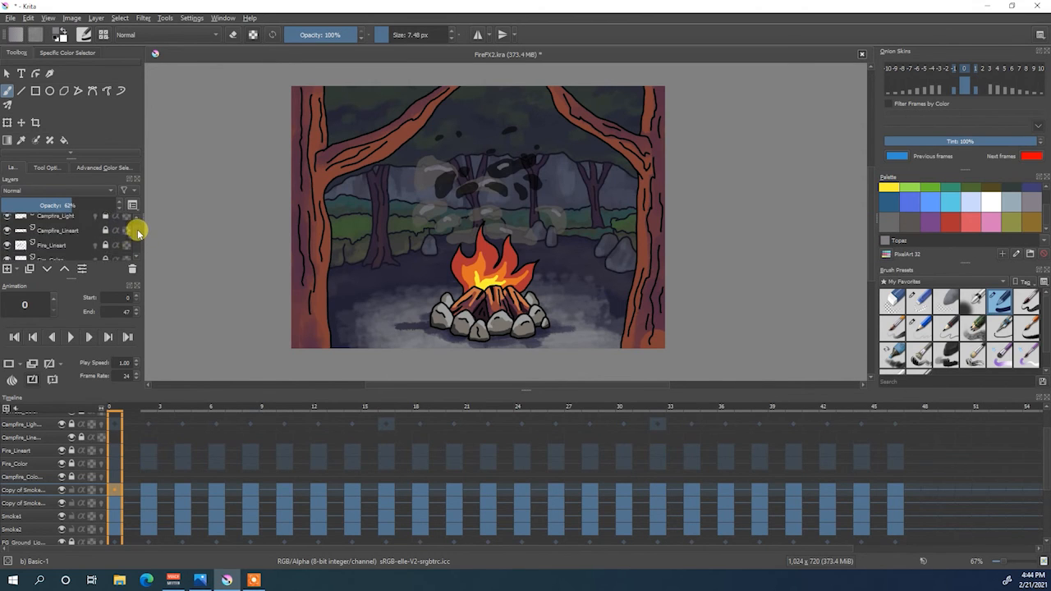
pyautogui.click(74, 337)
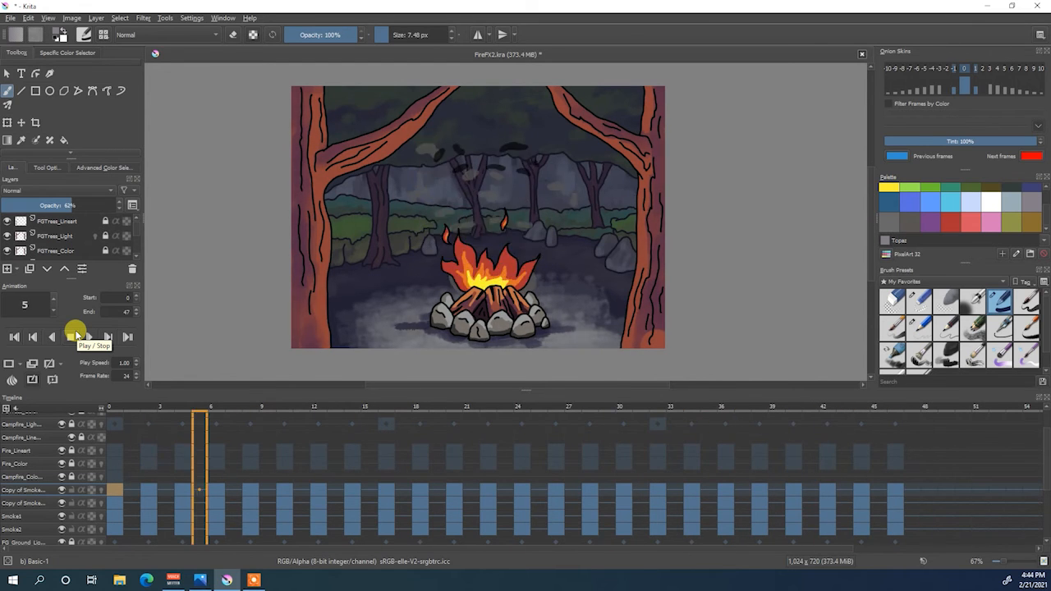
pyautogui.click(90, 336)
# Lower the opacity of Copy of Smoke1 to 44% and of Copy of Smoke2 to about 53%
pyautogui.scroll(-5, 140, 259)
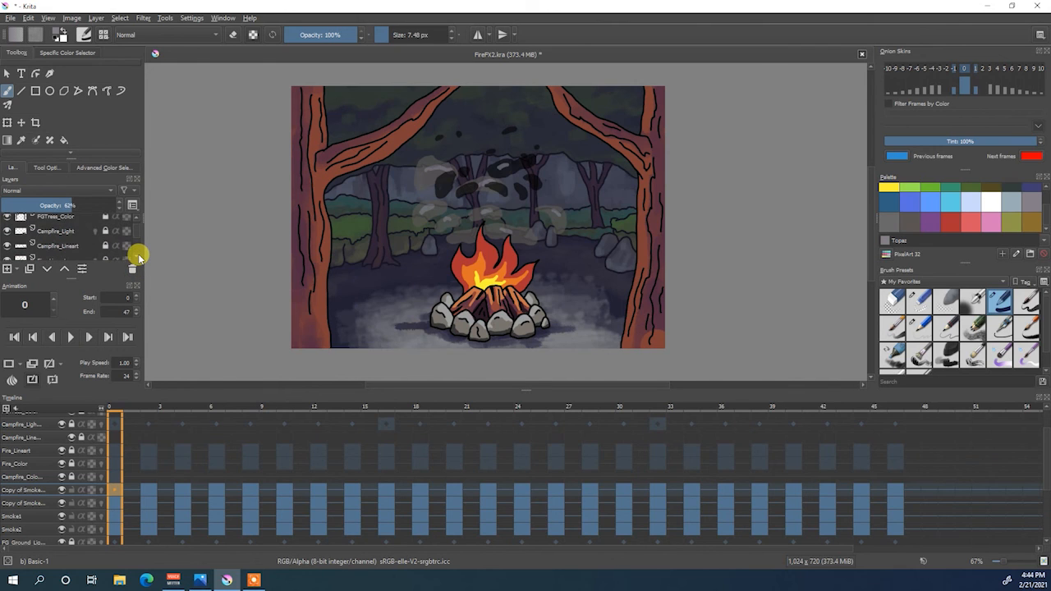
pyautogui.scroll(-3, 140, 258)
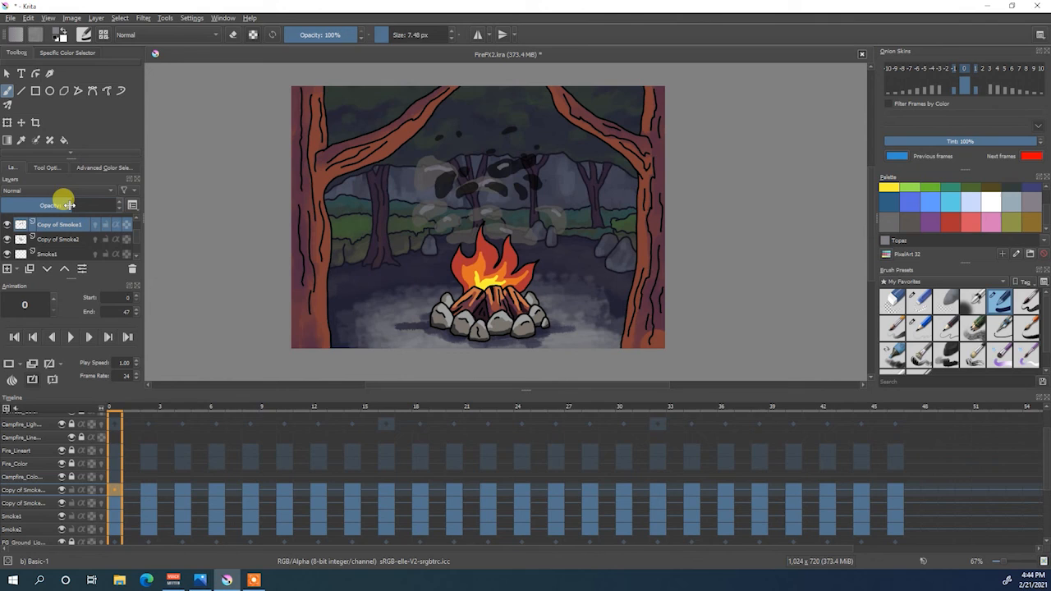
pyautogui.moveTo(49, 205); pyautogui.dragTo(45, 204)
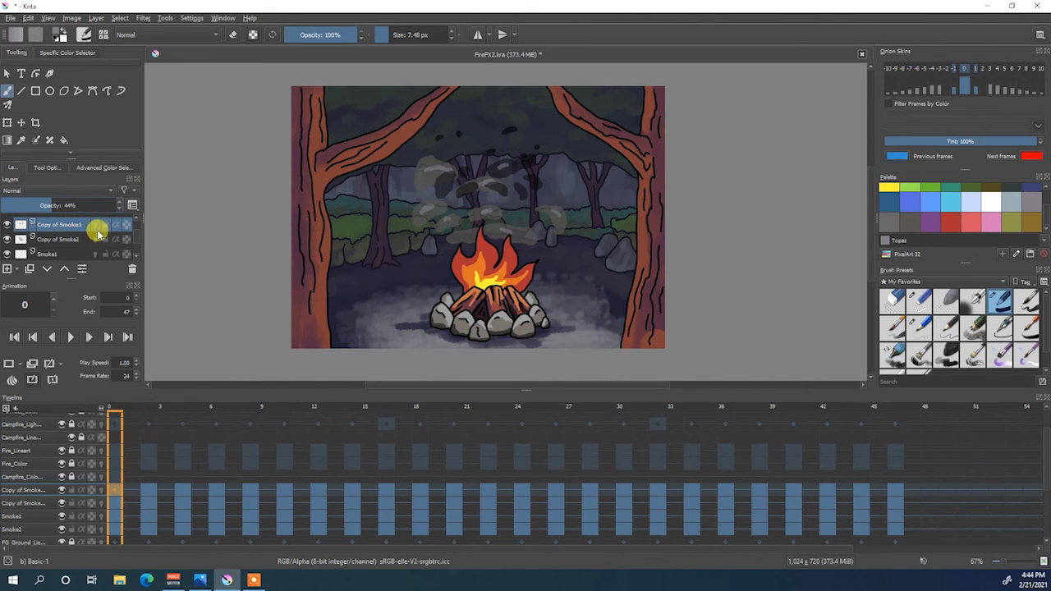
pyautogui.click(67, 241)
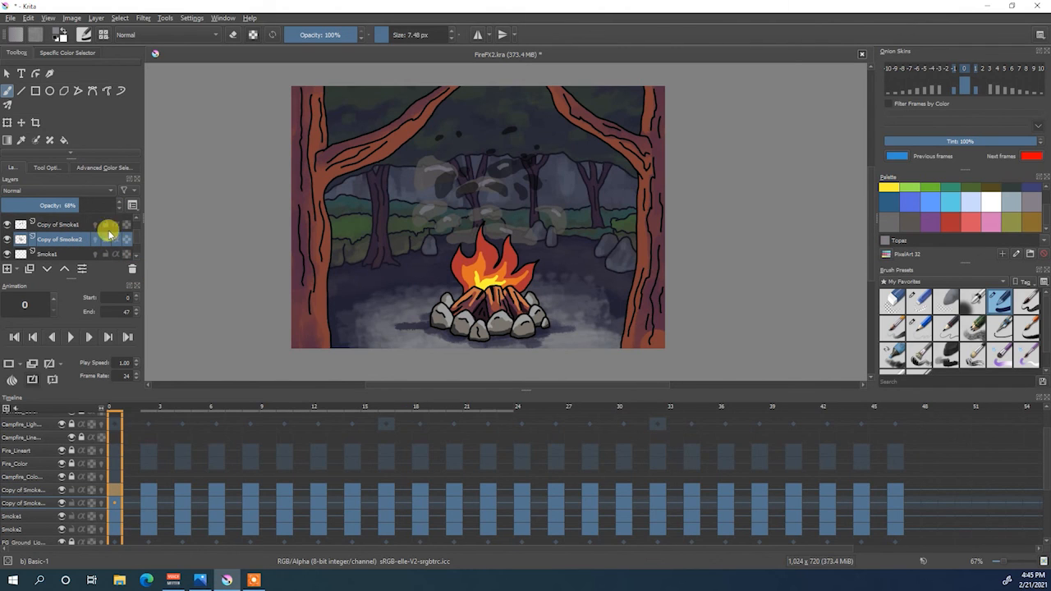
pyautogui.moveTo(75, 206); pyautogui.dragTo(53, 208)
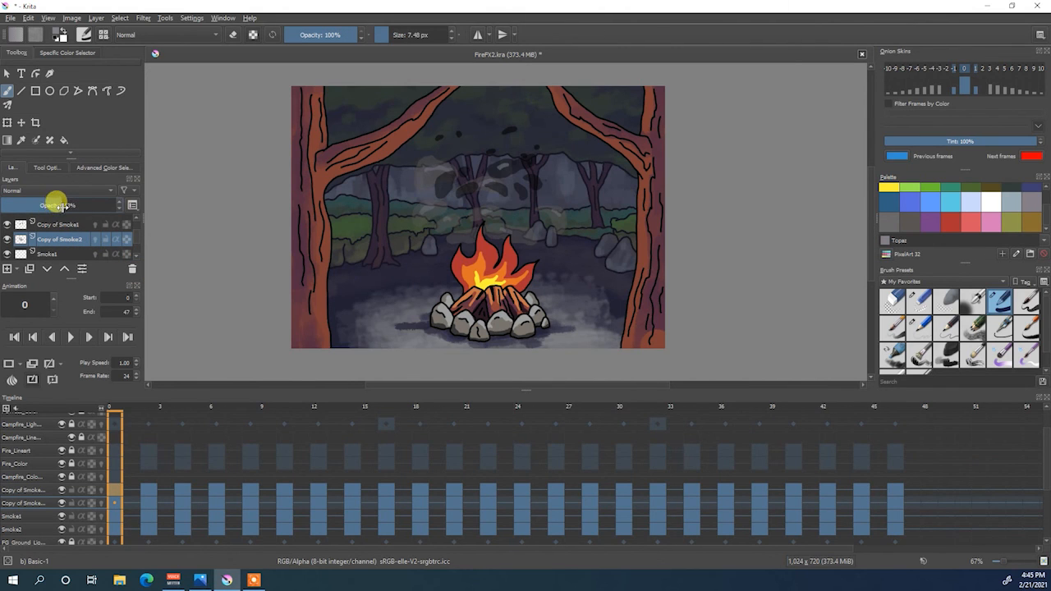
# Lower the opacity of the original Smoke1 to 43% and Smoke2 to 53%, and preview the finished animation
pyautogui.click(62, 255)
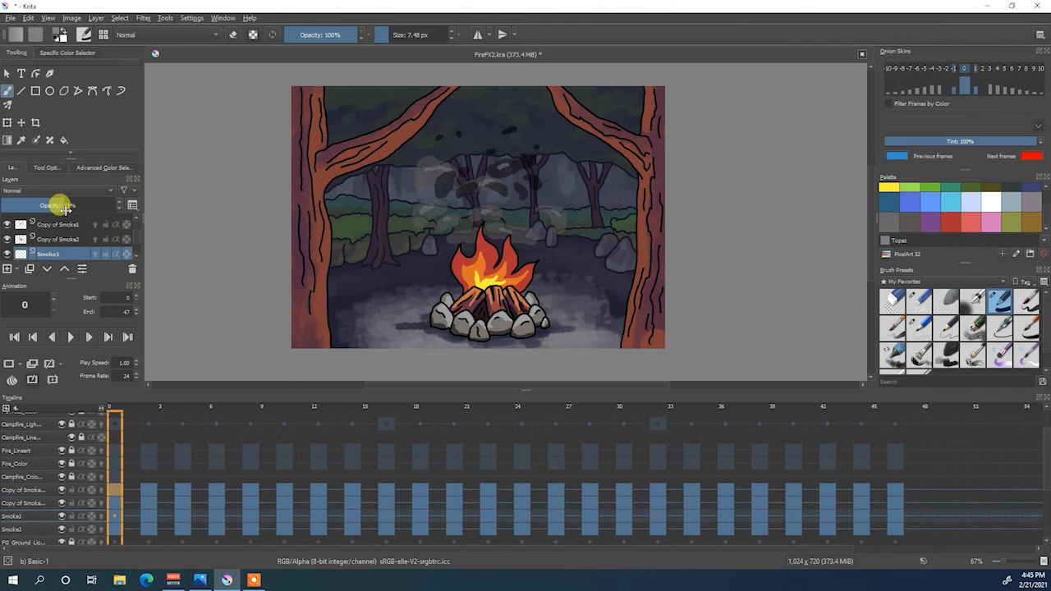
pyautogui.scroll(-2, 134, 254)
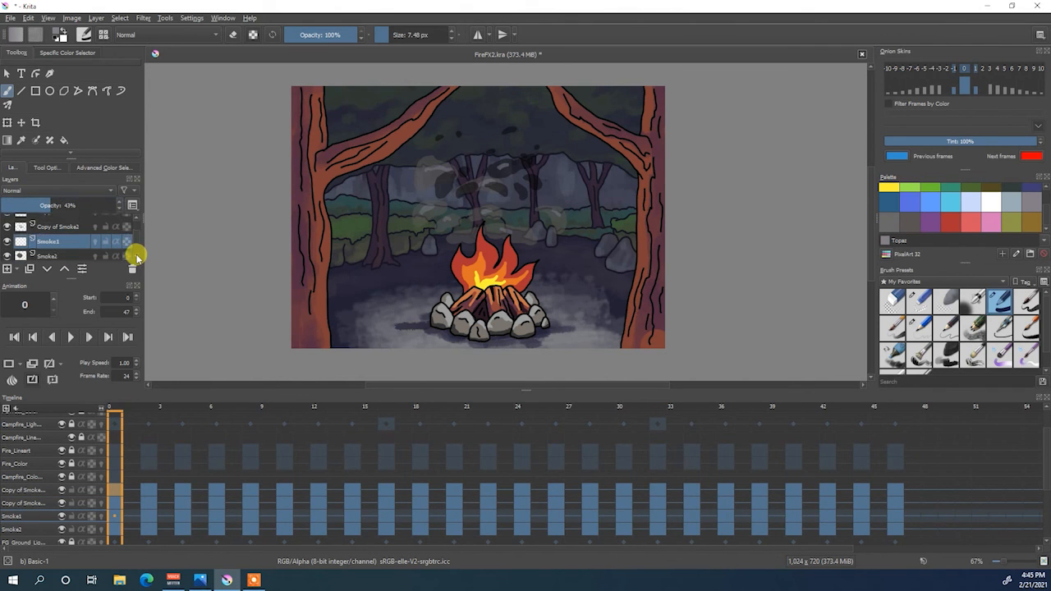
pyautogui.click(73, 243)
pyautogui.moveTo(78, 205); pyautogui.dragTo(61, 205)
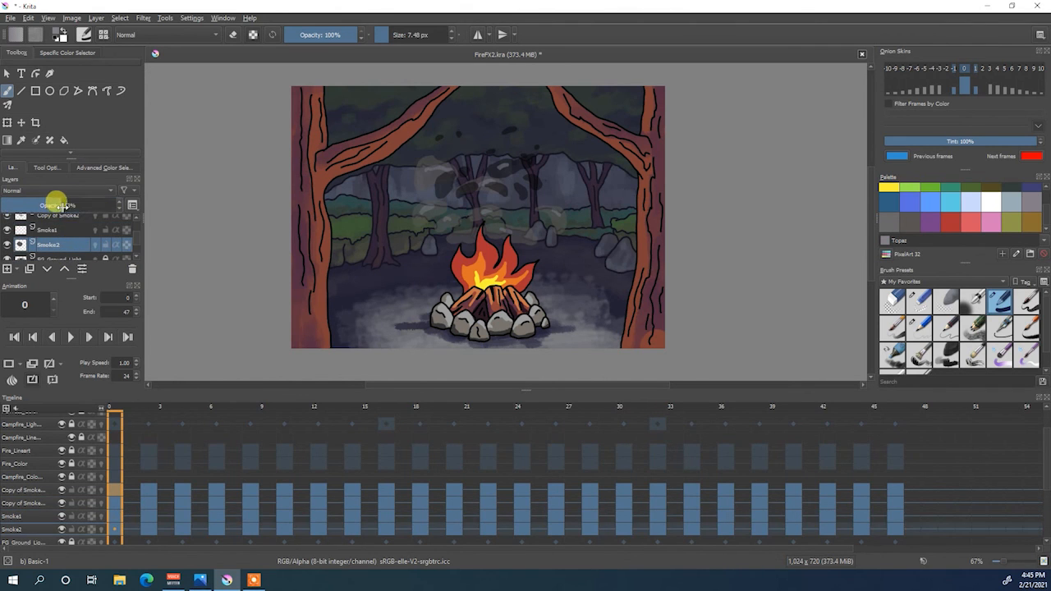
pyautogui.click(70, 334)
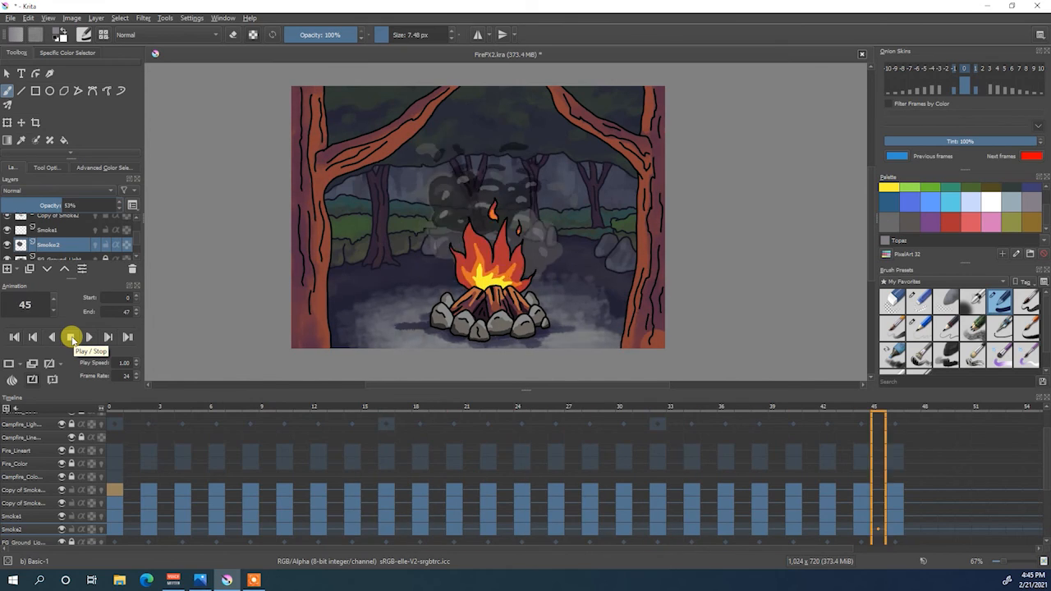
pyautogui.click(72, 337)
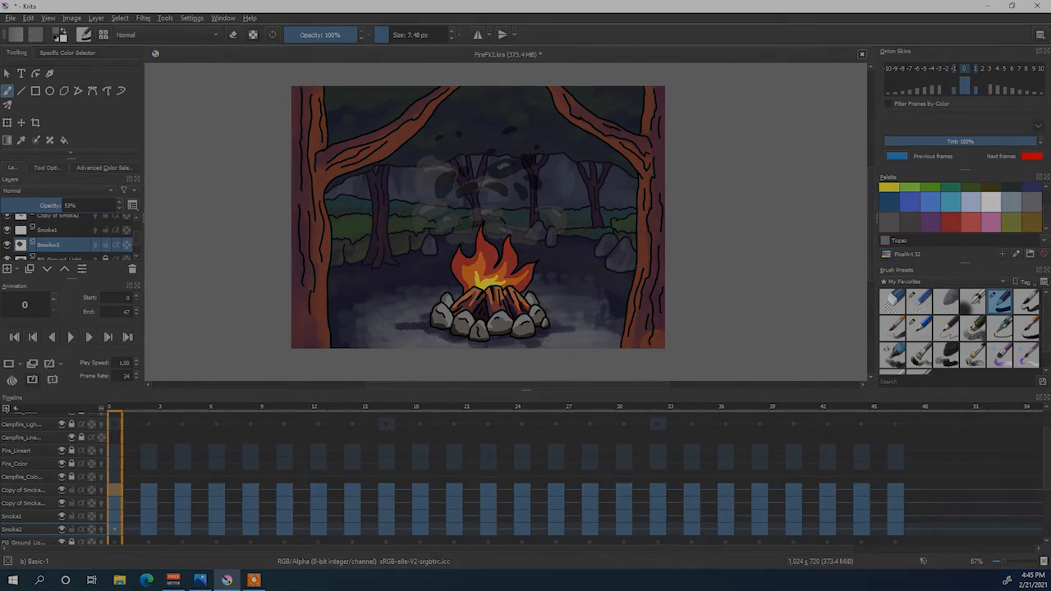